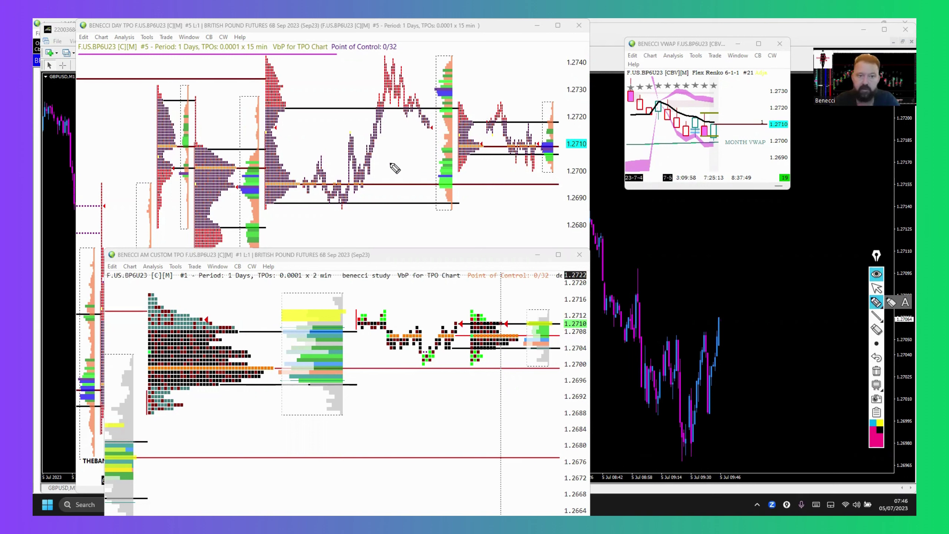
Step: Sketch pink marks around the day profile's high, rally and pullback, then erase them all
{"action": "left_click_drag", "start_coordinate": [275, 66], "coordinate": [283, 203]}
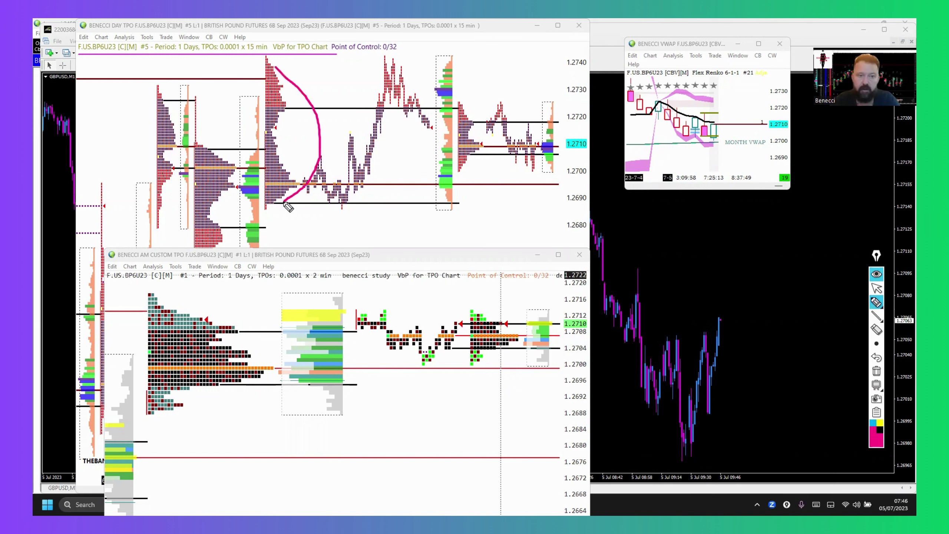
{"action": "left_click_drag", "start_coordinate": [378, 100], "coordinate": [387, 47]}
{"action": "mouse_move", "coordinate": [388, 88]}
{"action": "left_mouse_down"}
{"action": "mouse_move", "coordinate": [396, 60]}
{"action": "mouse_move", "coordinate": [388, 120]}
{"action": "mouse_move", "coordinate": [400, 71]}
{"action": "mouse_move", "coordinate": [409, 116]}
{"action": "mouse_move", "coordinate": [411, 100]}
{"action": "mouse_move", "coordinate": [437, 128]}
{"action": "mouse_move", "coordinate": [485, 130]}
{"action": "mouse_move", "coordinate": [482, 106]}
{"action": "mouse_move", "coordinate": [492, 106]}
{"action": "left_mouse_up"}
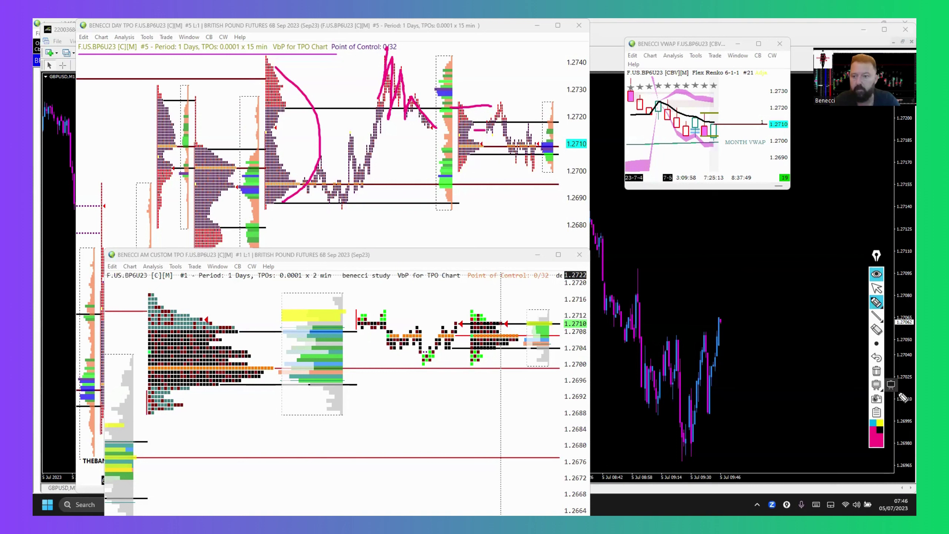
{"action": "left_click", "coordinate": [876, 371]}
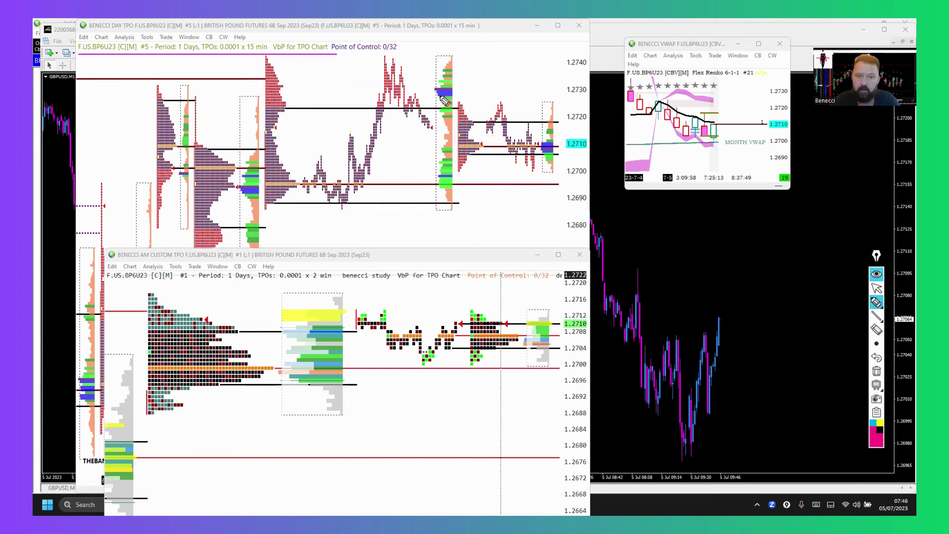
Step: Mark the 1.2730 profile bar, clear it, then redraw a pink entry line at 1.2730
{"action": "mouse_move", "coordinate": [439, 97]}
{"action": "left_mouse_down"}
{"action": "mouse_move", "coordinate": [452, 100]}
{"action": "mouse_move", "coordinate": [430, 89]}
{"action": "mouse_move", "coordinate": [445, 96]}
{"action": "mouse_move", "coordinate": [412, 100]}
{"action": "mouse_move", "coordinate": [410, 92]}
{"action": "mouse_move", "coordinate": [462, 96]}
{"action": "left_mouse_up"}
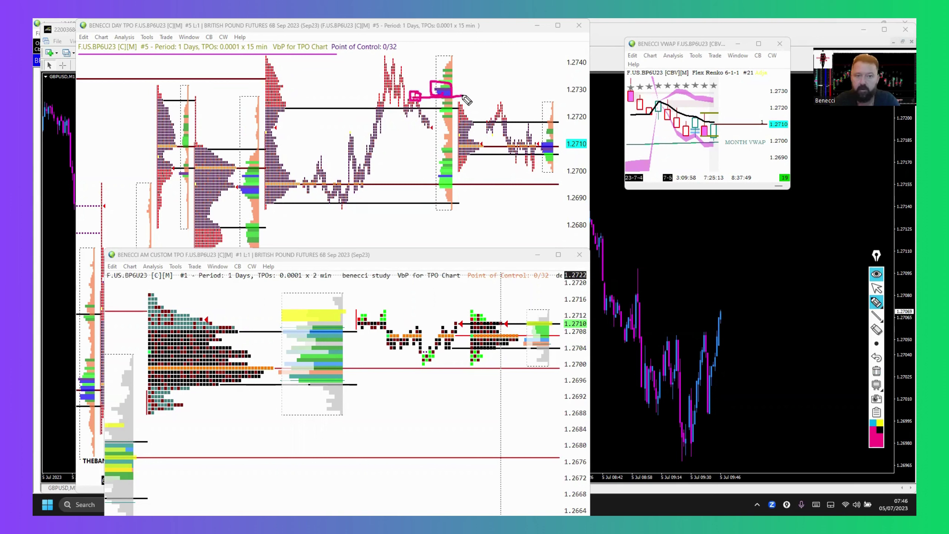
{"action": "left_click", "coordinate": [876, 371]}
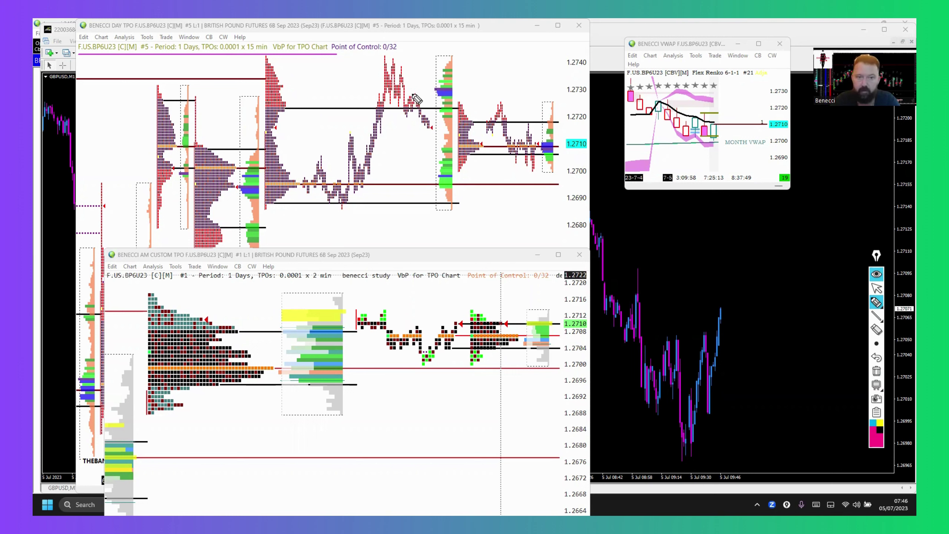
{"action": "mouse_move", "coordinate": [413, 95]}
{"action": "left_mouse_down"}
{"action": "mouse_move", "coordinate": [453, 104]}
{"action": "mouse_move", "coordinate": [409, 93]}
{"action": "left_mouse_up"}
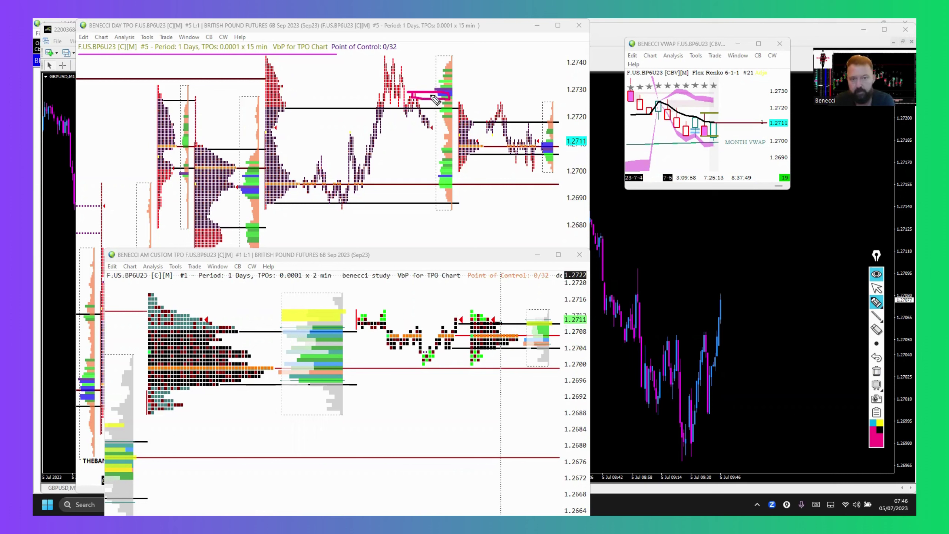
{"action": "left_click_drag", "start_coordinate": [435, 99], "coordinate": [469, 99]}
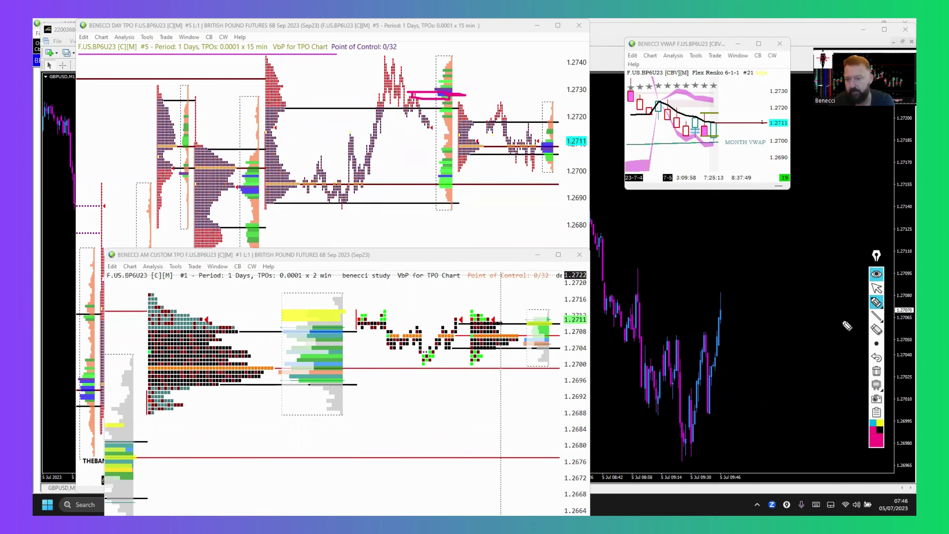
Step: Redraw the 1.2730 entry loop and line, a zigzag drop toward 1.2710, and circle the VWAP candles
{"action": "left_click", "coordinate": [876, 366]}
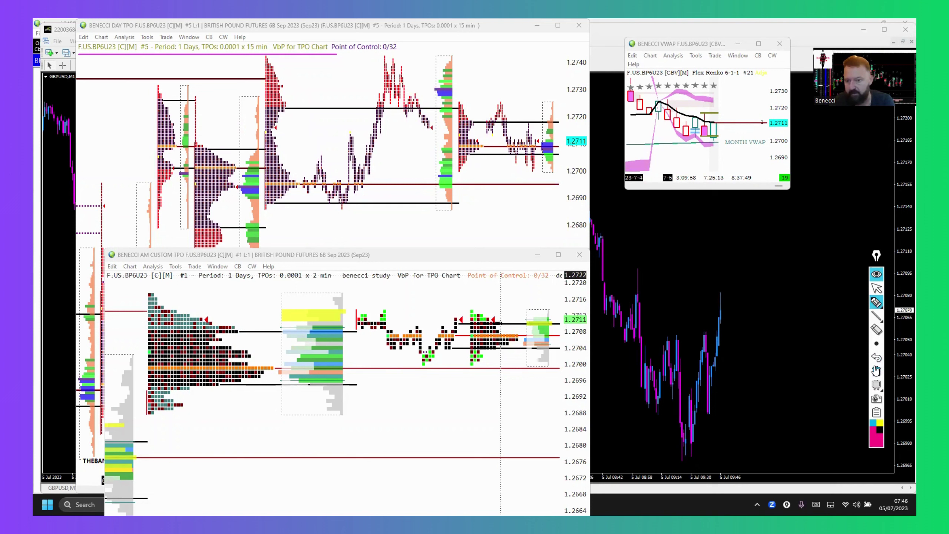
{"action": "mouse_move", "coordinate": [876, 302]}
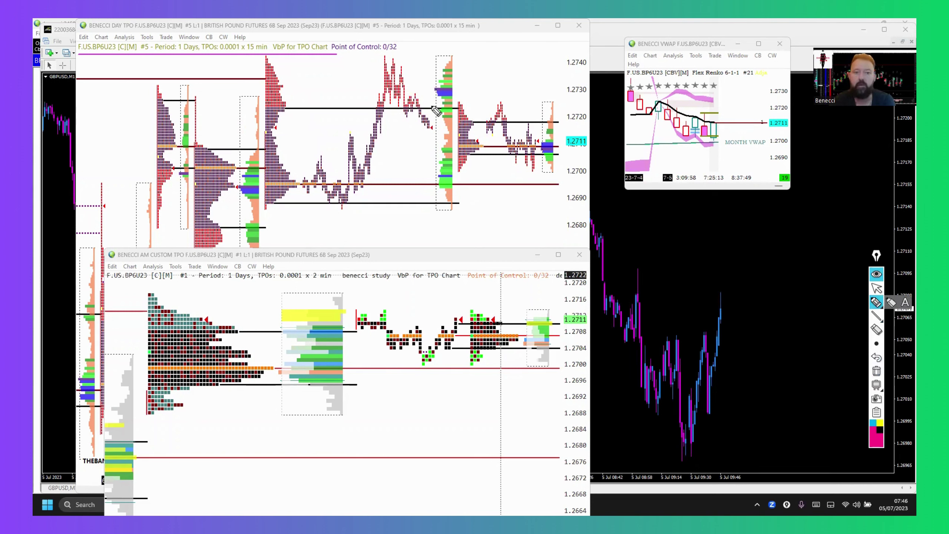
{"action": "mouse_move", "coordinate": [415, 94]}
{"action": "left_mouse_down"}
{"action": "mouse_move", "coordinate": [433, 107]}
{"action": "mouse_move", "coordinate": [482, 108]}
{"action": "mouse_move", "coordinate": [494, 121]}
{"action": "mouse_move", "coordinate": [501, 100]}
{"action": "left_mouse_up"}
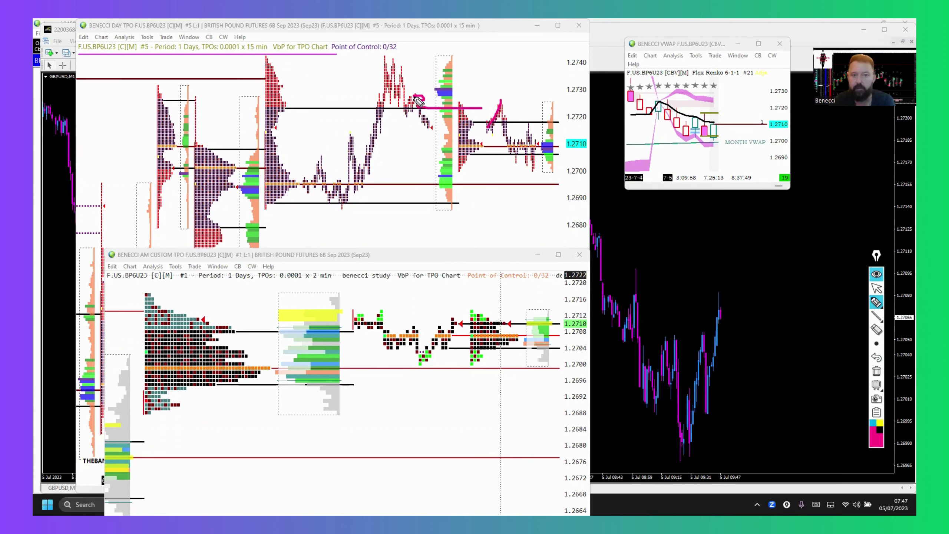
{"action": "mouse_move", "coordinate": [419, 101]}
{"action": "left_mouse_down"}
{"action": "mouse_move", "coordinate": [495, 99]}
{"action": "mouse_move", "coordinate": [501, 112]}
{"action": "left_mouse_up"}
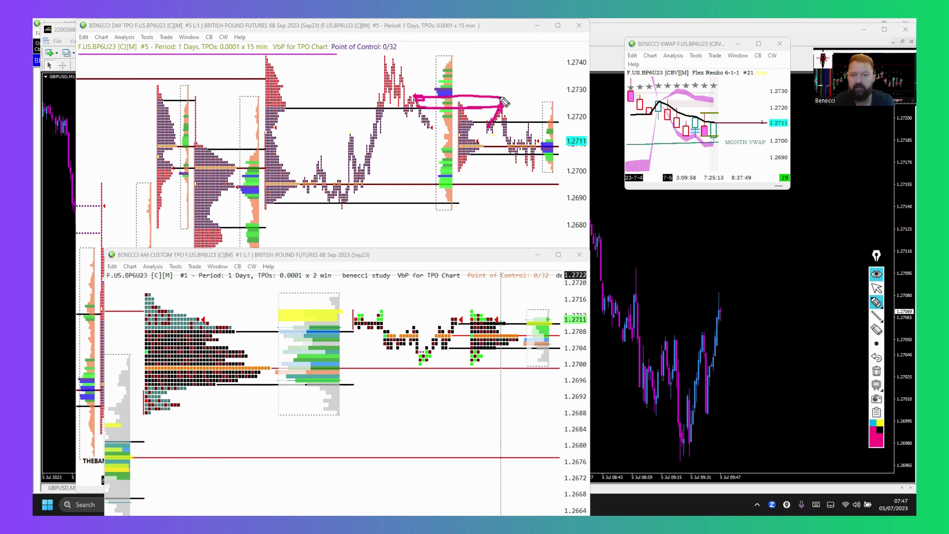
{"action": "mouse_move", "coordinate": [501, 108]}
{"action": "left_mouse_down"}
{"action": "mouse_move", "coordinate": [513, 162]}
{"action": "mouse_move", "coordinate": [530, 143]}
{"action": "left_mouse_up"}
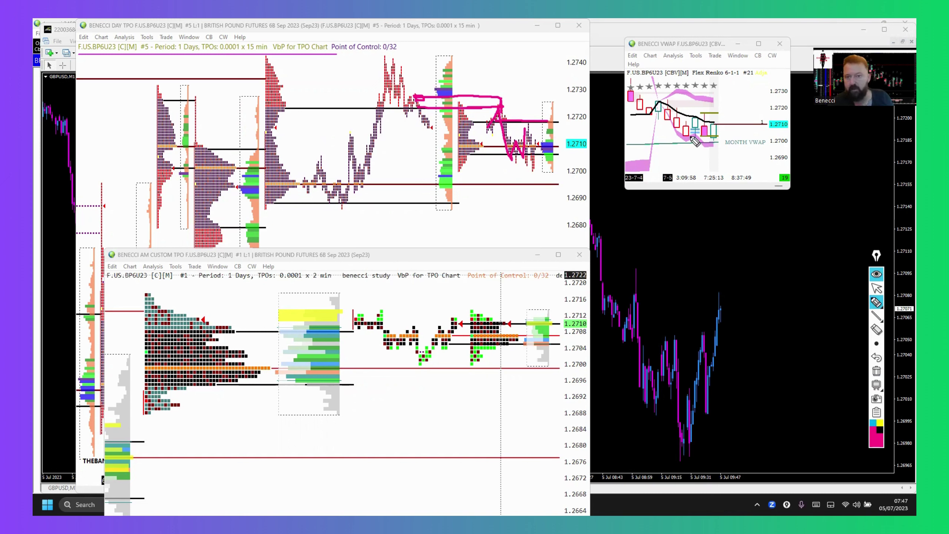
{"action": "mouse_move", "coordinate": [706, 119]}
{"action": "left_mouse_down"}
{"action": "mouse_move", "coordinate": [696, 117]}
{"action": "mouse_move", "coordinate": [703, 114]}
{"action": "left_mouse_up"}
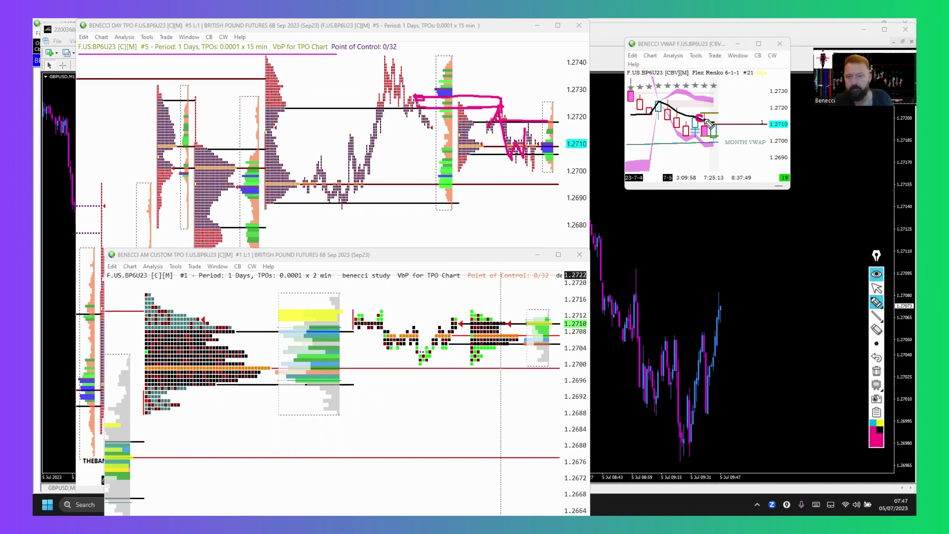
Step: Maximize the 17-minute candlestick chart and clear its pink annotations
{"action": "left_click", "coordinate": [876, 288]}
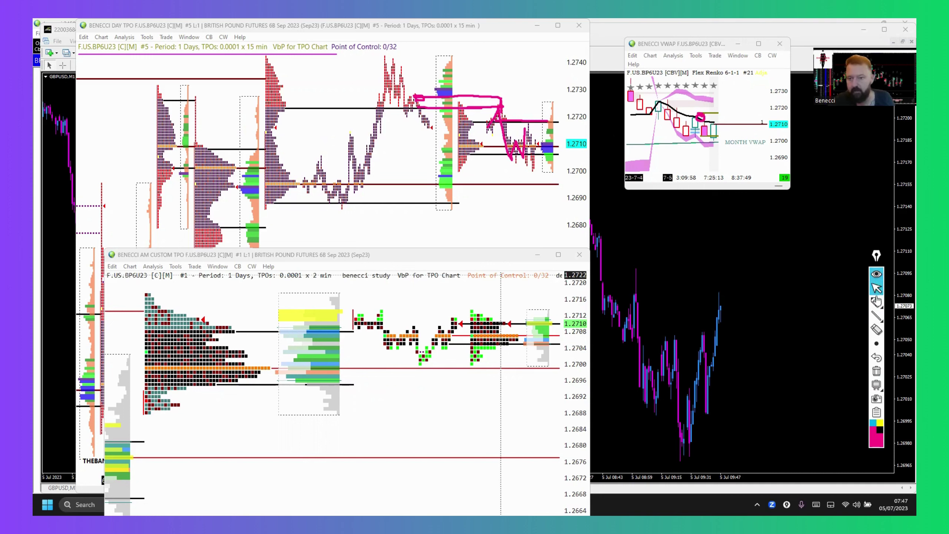
{"action": "mouse_move", "coordinate": [877, 304]}
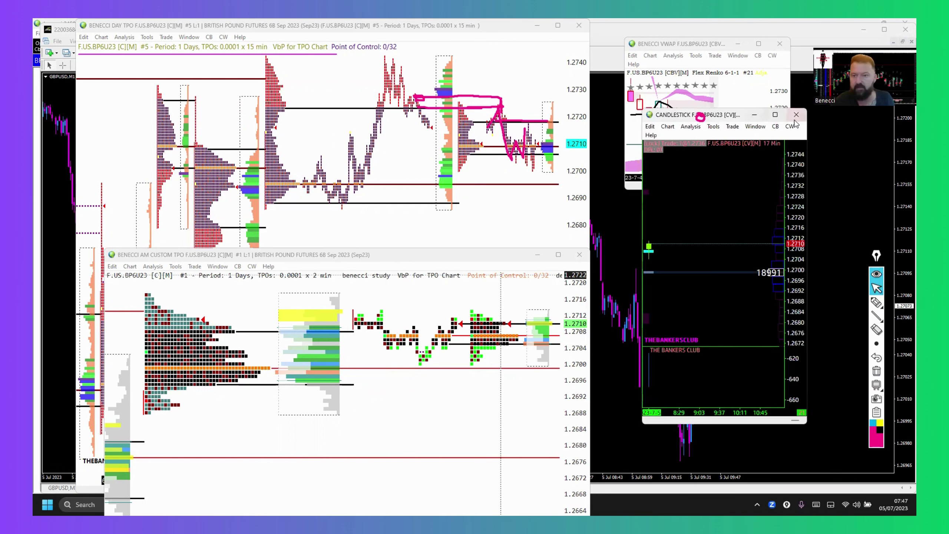
{"action": "left_click", "coordinate": [773, 117]}
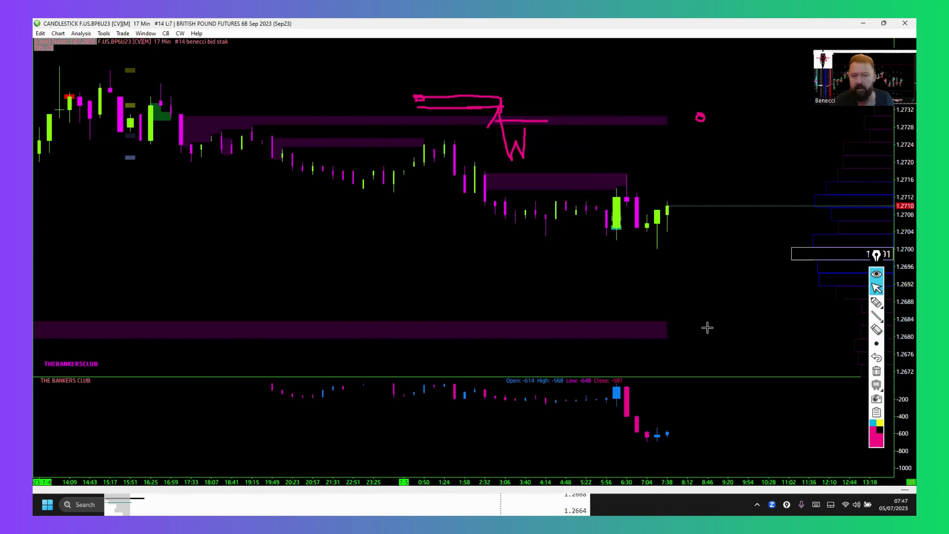
{"action": "left_click", "coordinate": [876, 370]}
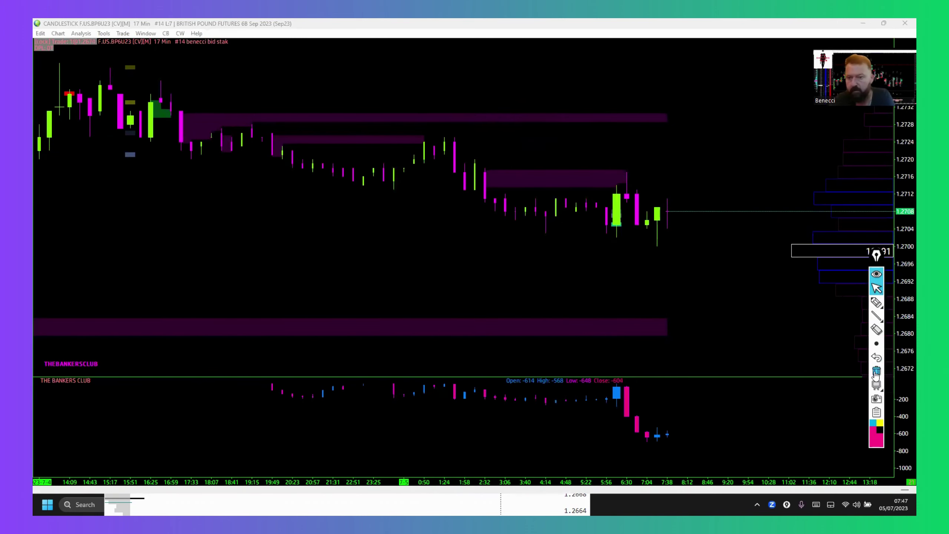
Step: Highlight the 17:33 candles, decline, rally, rejection candle and green-candle spike, then erase everything
{"action": "left_click", "coordinate": [876, 303]}
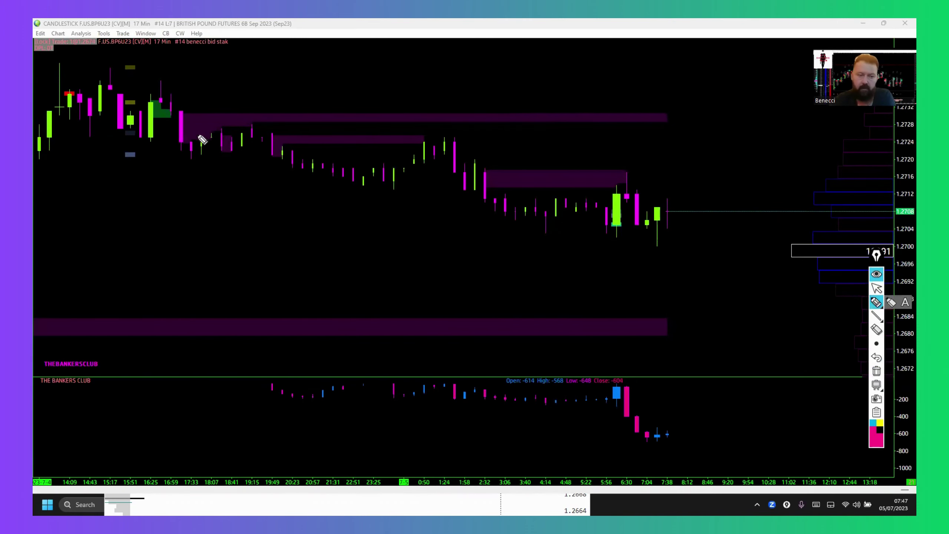
{"action": "mouse_move", "coordinate": [184, 113]}
{"action": "left_mouse_down"}
{"action": "mouse_move", "coordinate": [181, 135]}
{"action": "mouse_move", "coordinate": [209, 132]}
{"action": "mouse_move", "coordinate": [211, 112]}
{"action": "mouse_move", "coordinate": [165, 116]}
{"action": "mouse_move", "coordinate": [232, 144]}
{"action": "mouse_move", "coordinate": [255, 127]}
{"action": "left_mouse_up"}
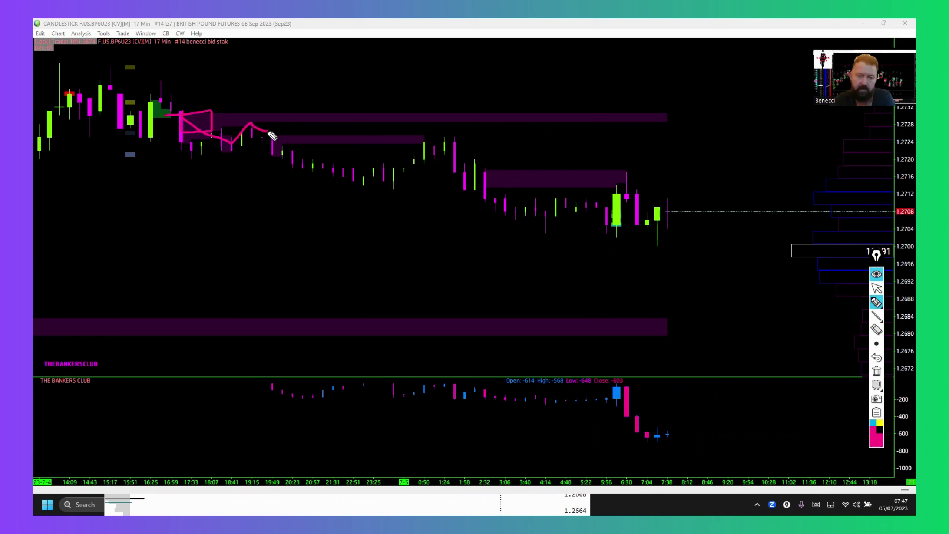
{"action": "left_click_drag", "start_coordinate": [272, 134], "coordinate": [318, 175]}
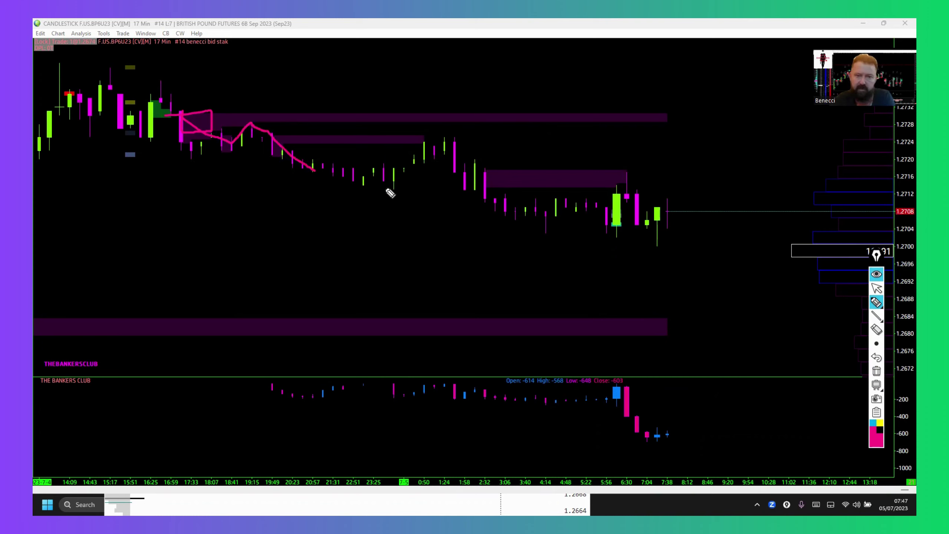
{"action": "mouse_move", "coordinate": [385, 188]}
{"action": "left_mouse_down"}
{"action": "mouse_move", "coordinate": [413, 144]}
{"action": "mouse_move", "coordinate": [466, 145]}
{"action": "mouse_move", "coordinate": [475, 166]}
{"action": "left_mouse_up"}
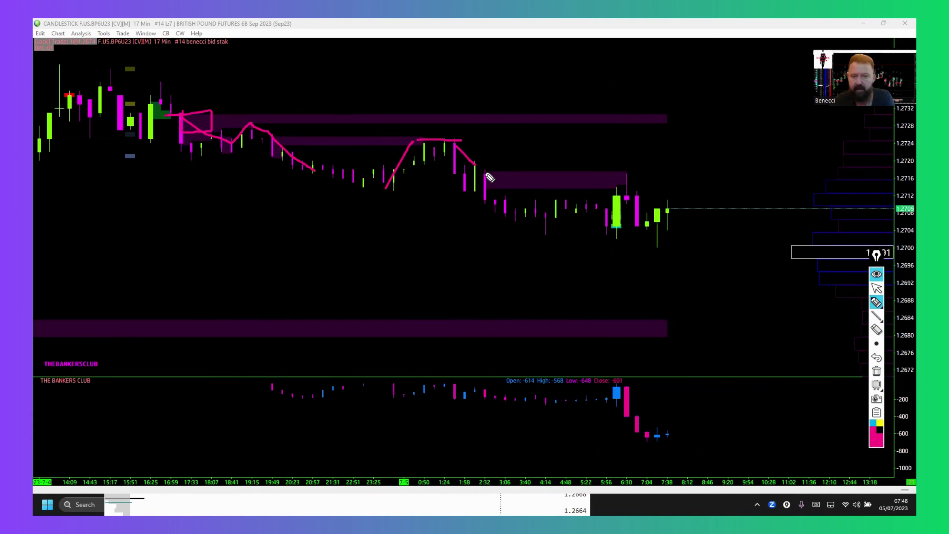
{"action": "mouse_move", "coordinate": [482, 175]}
{"action": "left_mouse_down"}
{"action": "mouse_move", "coordinate": [476, 189]}
{"action": "mouse_move", "coordinate": [459, 173]}
{"action": "mouse_move", "coordinate": [549, 232]}
{"action": "left_mouse_up"}
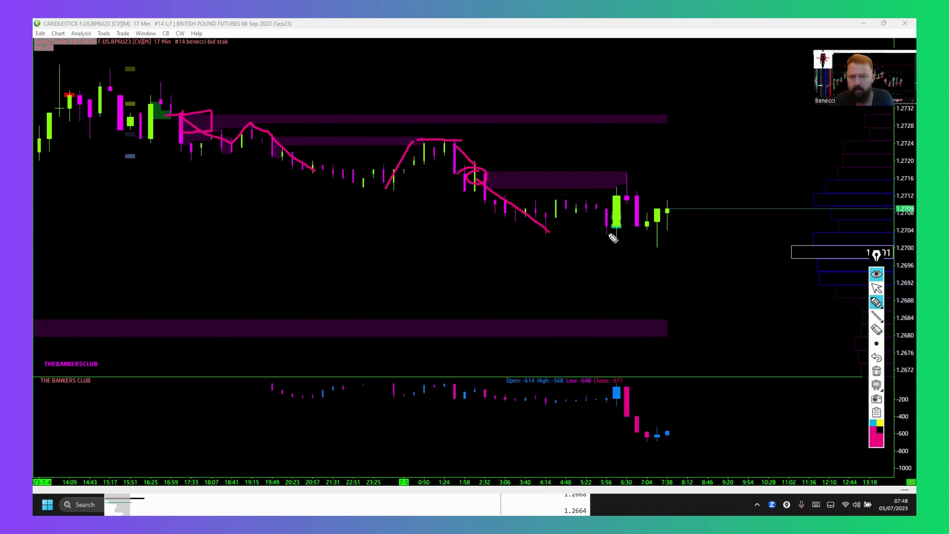
{"action": "mouse_move", "coordinate": [610, 236]}
{"action": "left_mouse_down"}
{"action": "mouse_move", "coordinate": [613, 208]}
{"action": "mouse_move", "coordinate": [605, 239]}
{"action": "mouse_move", "coordinate": [635, 215]}
{"action": "mouse_move", "coordinate": [610, 198]}
{"action": "left_mouse_up"}
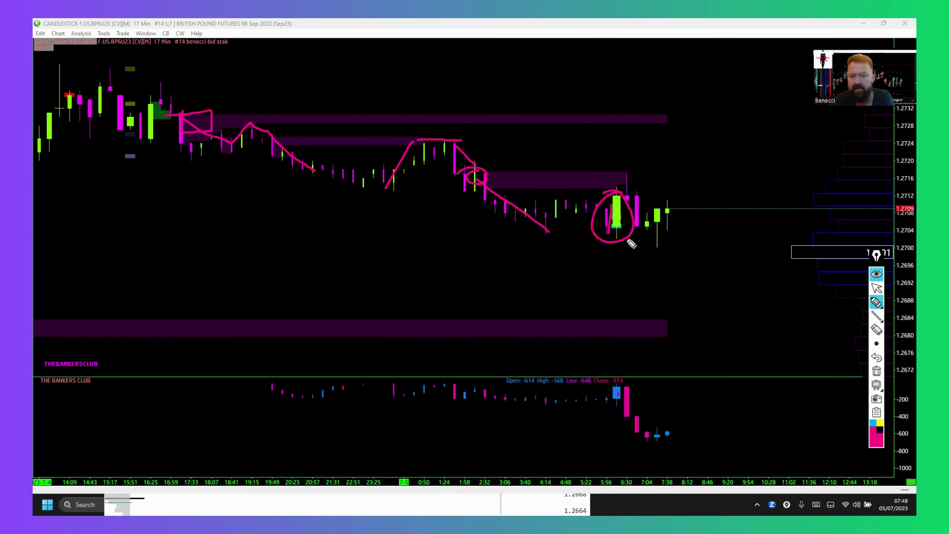
{"action": "left_click_drag", "start_coordinate": [616, 222], "coordinate": [626, 157]}
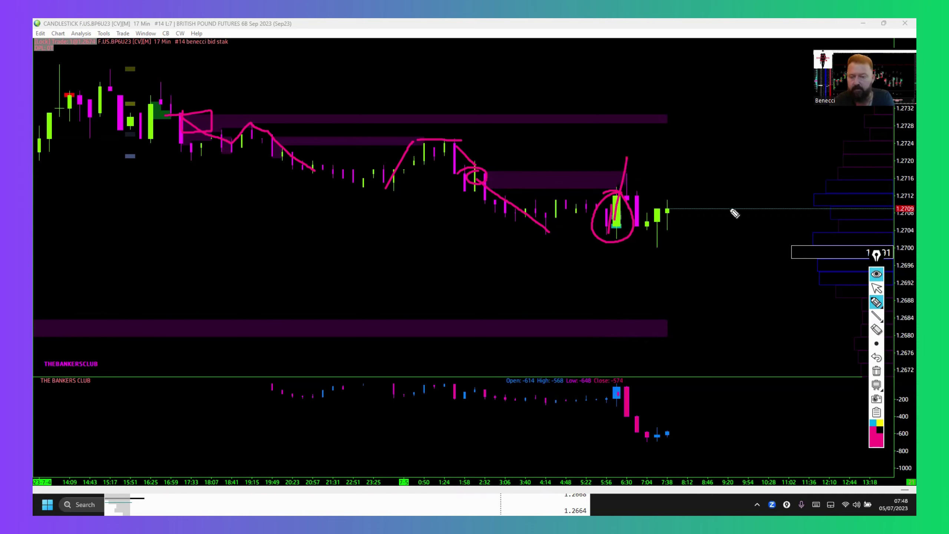
{"action": "left_click", "coordinate": [878, 371]}
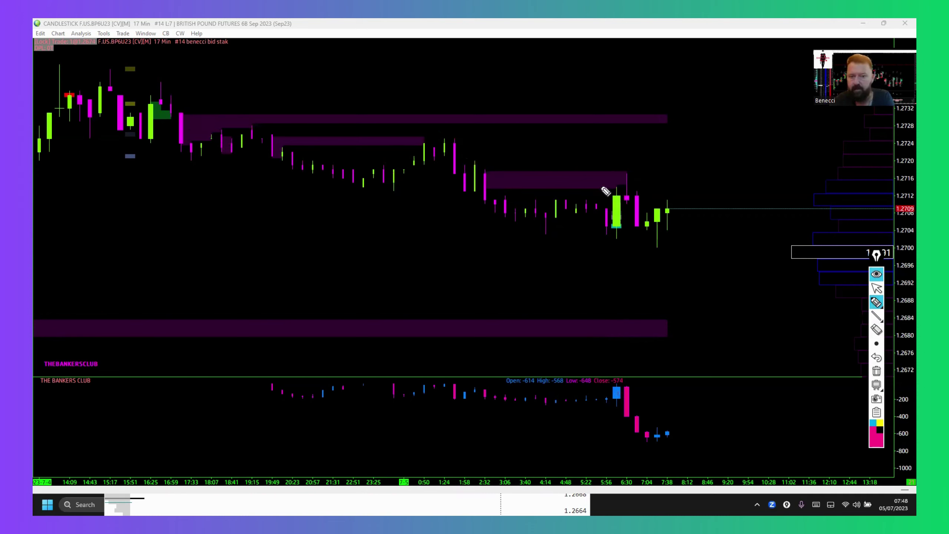
Step: Trace the drop from the zone high with its entry point, then wipe the marks again
{"action": "left_click_drag", "start_coordinate": [624, 170], "coordinate": [657, 247]}
{"action": "left_click_drag", "start_coordinate": [630, 182], "coordinate": [629, 184]}
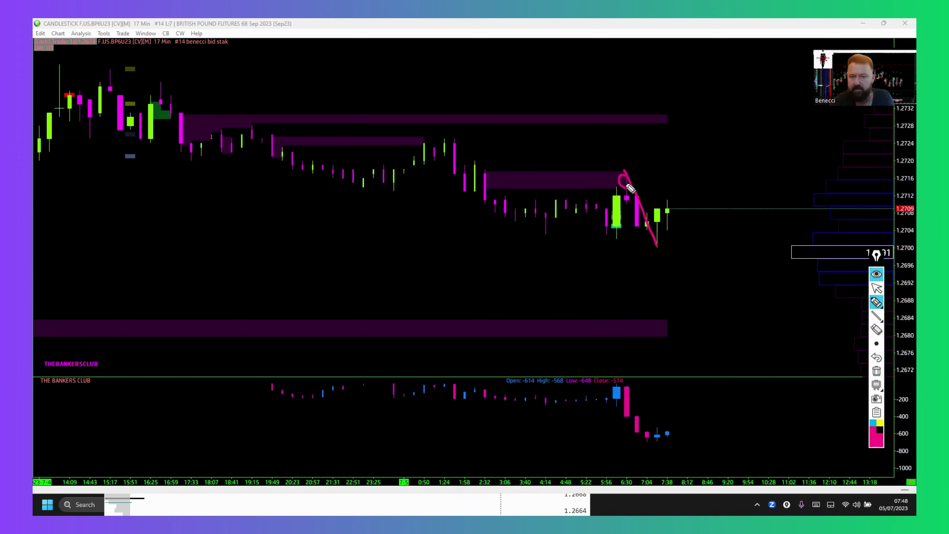
{"action": "mouse_move", "coordinate": [885, 308]}
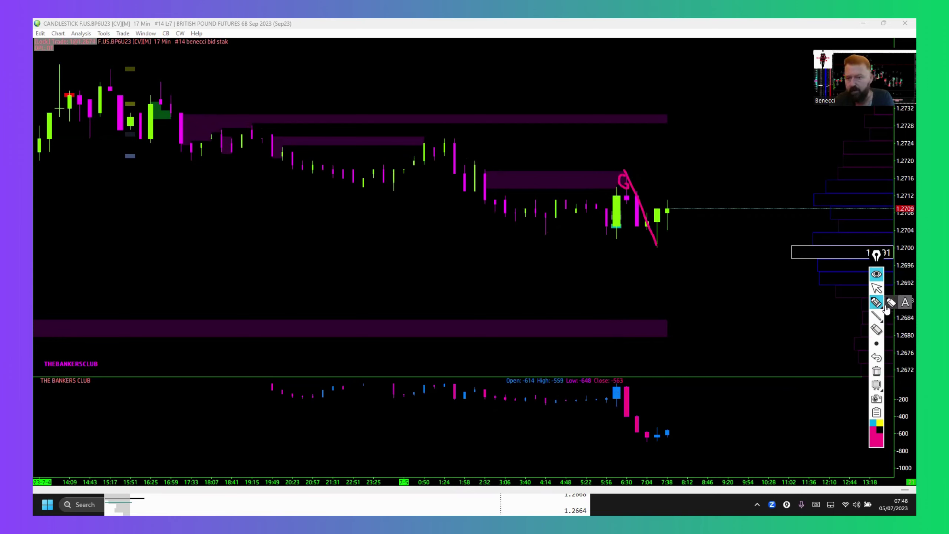
{"action": "left_click", "coordinate": [876, 371]}
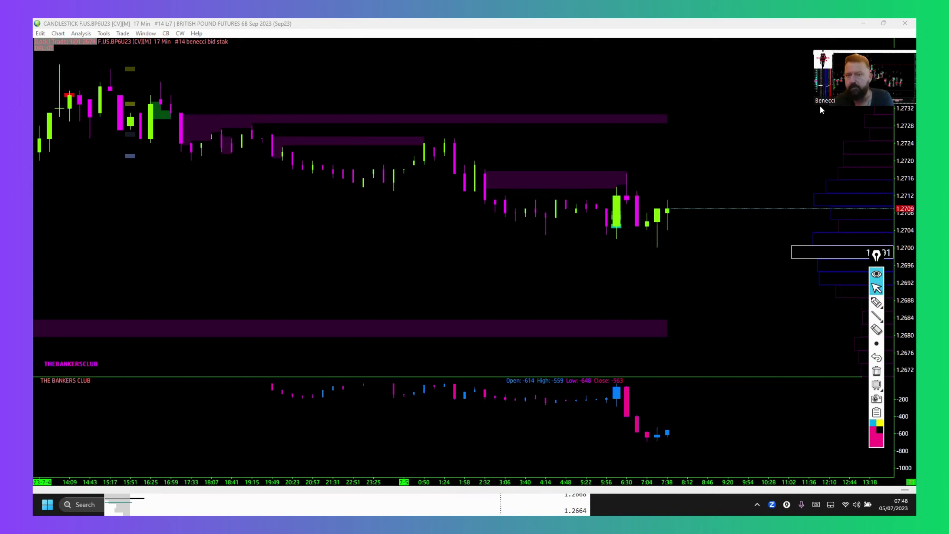
Step: Maximize the footprint chart window and set it to 17-minute bars
{"action": "left_click", "coordinate": [883, 23]}
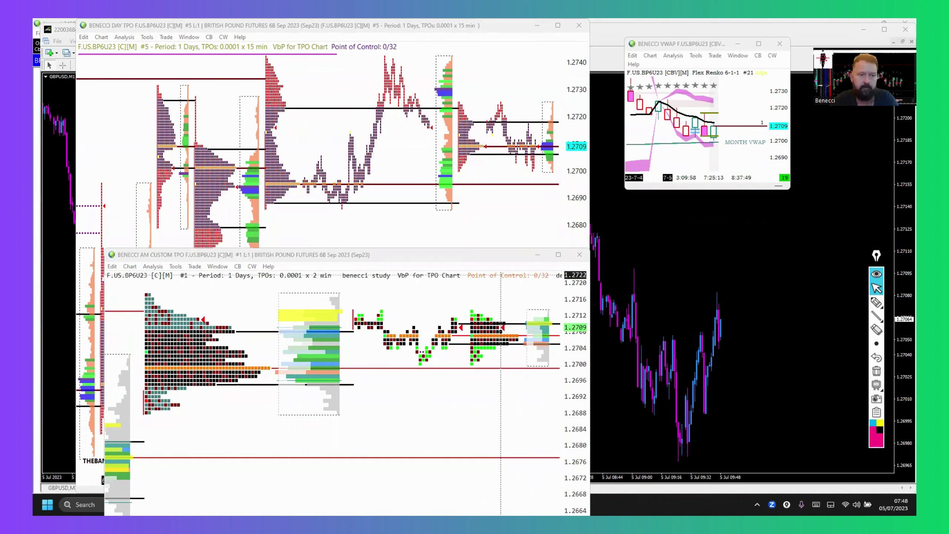
{"action": "key", "text": "alt+Tab"}
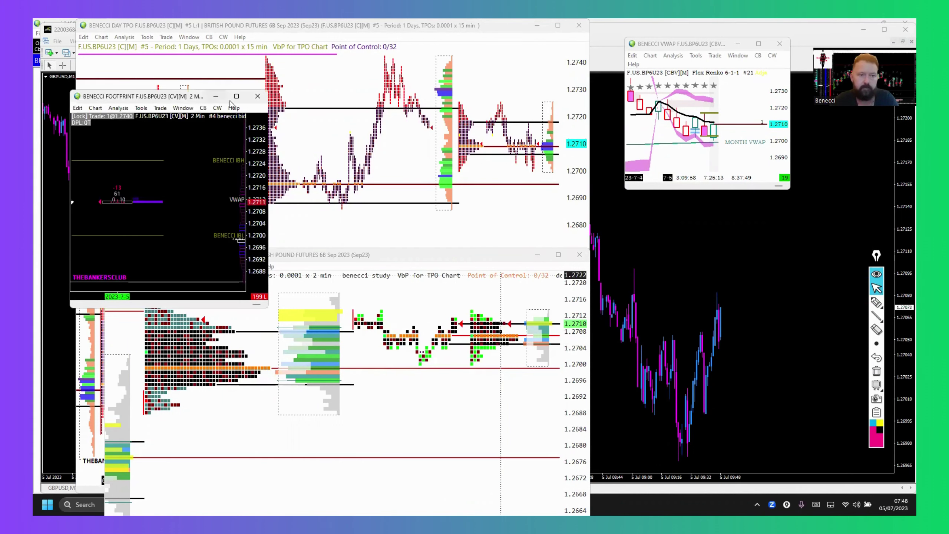
{"action": "key", "text": "super+Up"}
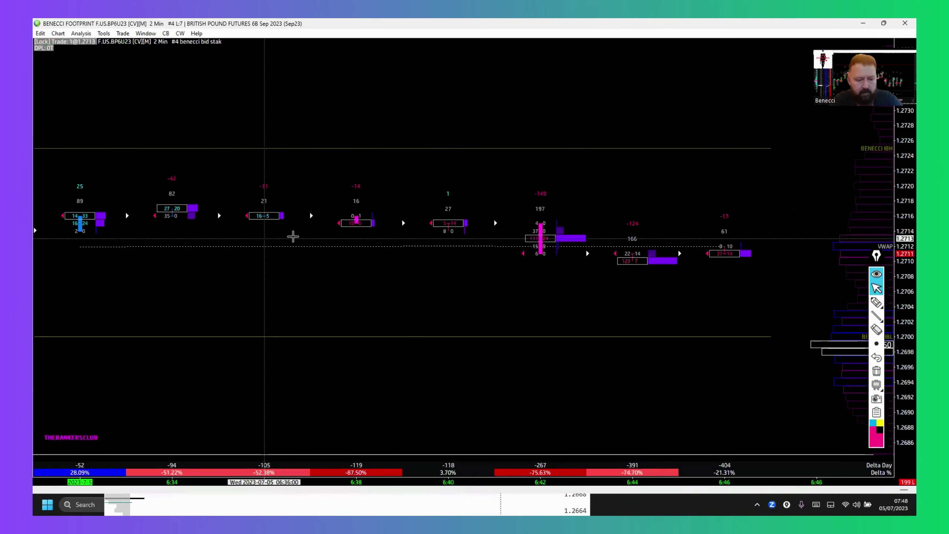
{"action": "key", "text": "Return"}
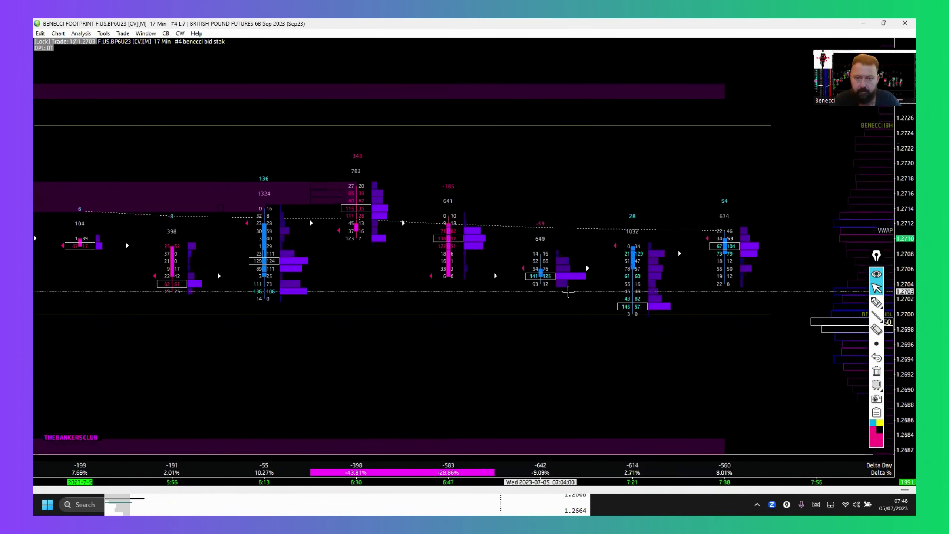
Step: Circle the 6:13 footprint bar and trace price toward 6:30, then erase the marks
{"action": "left_click", "coordinate": [875, 303]}
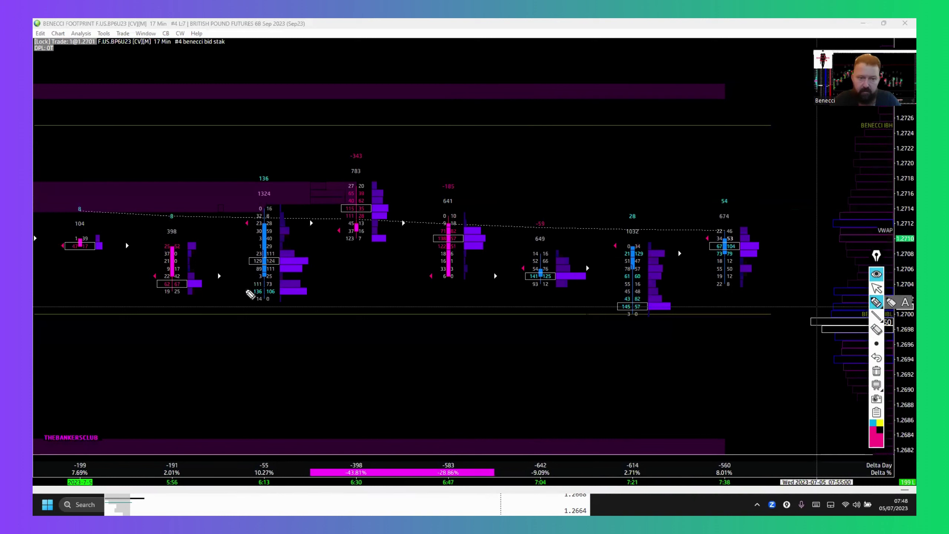
{"action": "mouse_move", "coordinate": [245, 290]}
{"action": "left_mouse_down"}
{"action": "mouse_move", "coordinate": [240, 201]}
{"action": "mouse_move", "coordinate": [295, 224]}
{"action": "mouse_move", "coordinate": [283, 286]}
{"action": "mouse_move", "coordinate": [245, 294]}
{"action": "left_mouse_up"}
{"action": "left_click_drag", "start_coordinate": [86, 238], "coordinate": [238, 286]}
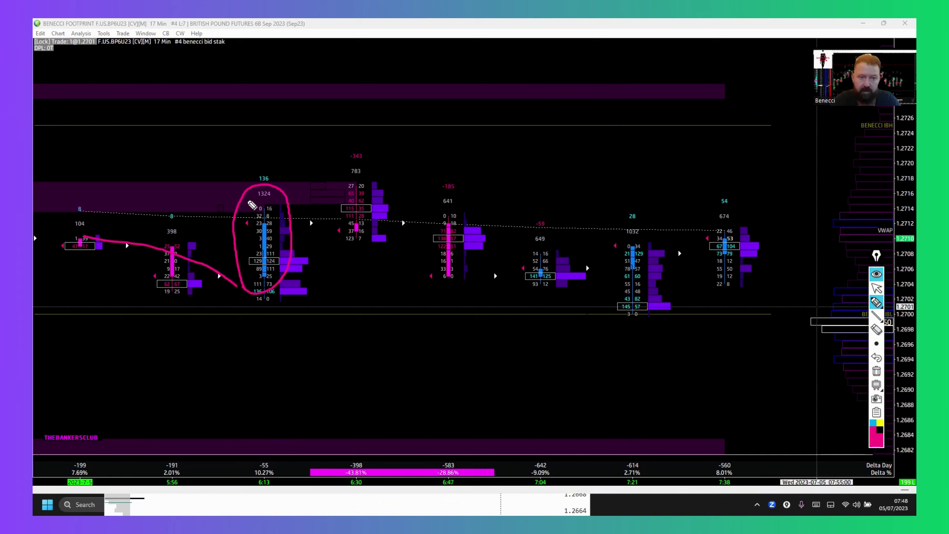
{"action": "mouse_move", "coordinate": [282, 213]}
{"action": "left_mouse_down"}
{"action": "mouse_move", "coordinate": [265, 193]}
{"action": "mouse_move", "coordinate": [281, 196]}
{"action": "mouse_move", "coordinate": [249, 182]}
{"action": "left_mouse_up"}
{"action": "mouse_move", "coordinate": [290, 221]}
{"action": "left_mouse_down"}
{"action": "mouse_move", "coordinate": [320, 196]}
{"action": "mouse_move", "coordinate": [387, 219]}
{"action": "mouse_move", "coordinate": [340, 183]}
{"action": "mouse_move", "coordinate": [382, 187]}
{"action": "mouse_move", "coordinate": [334, 194]}
{"action": "mouse_move", "coordinate": [366, 164]}
{"action": "mouse_move", "coordinate": [341, 182]}
{"action": "left_mouse_up"}
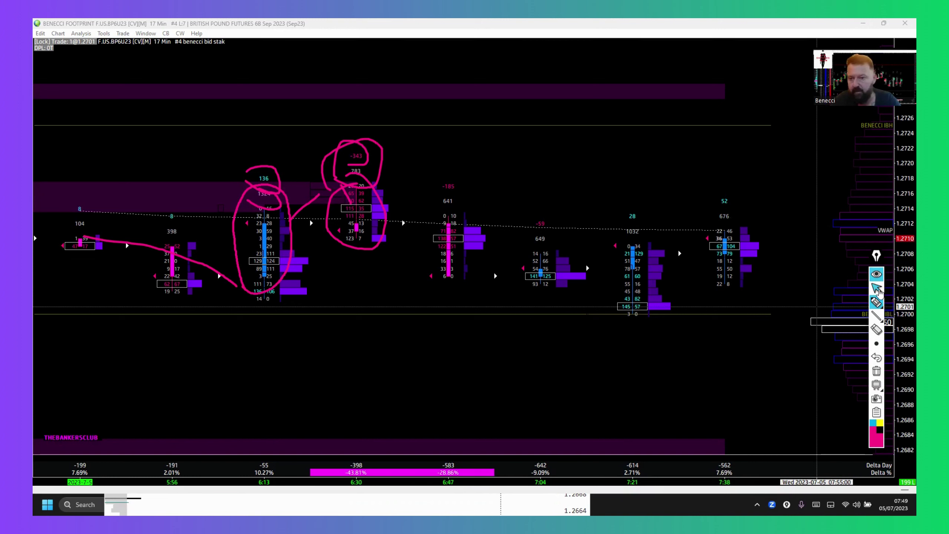
{"action": "left_click", "coordinate": [877, 371]}
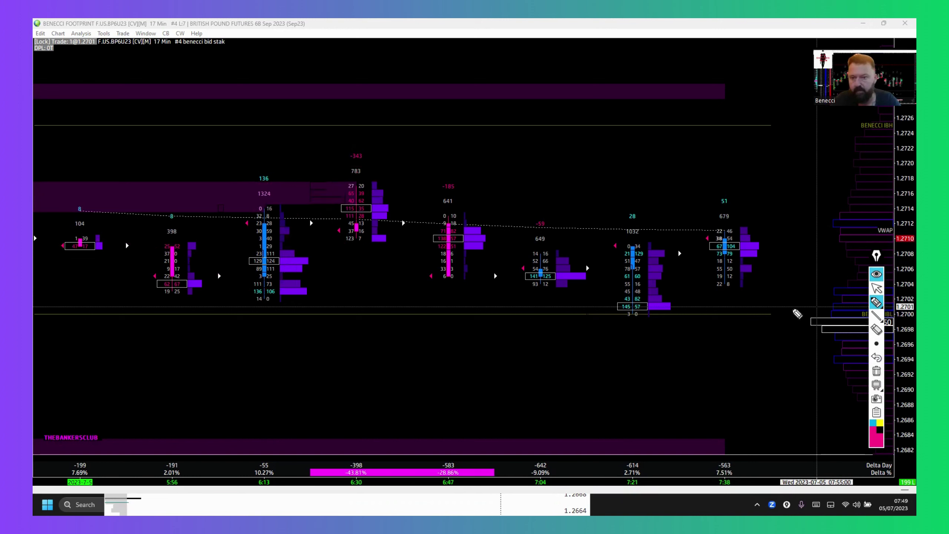
{"action": "left_click", "coordinate": [876, 288]}
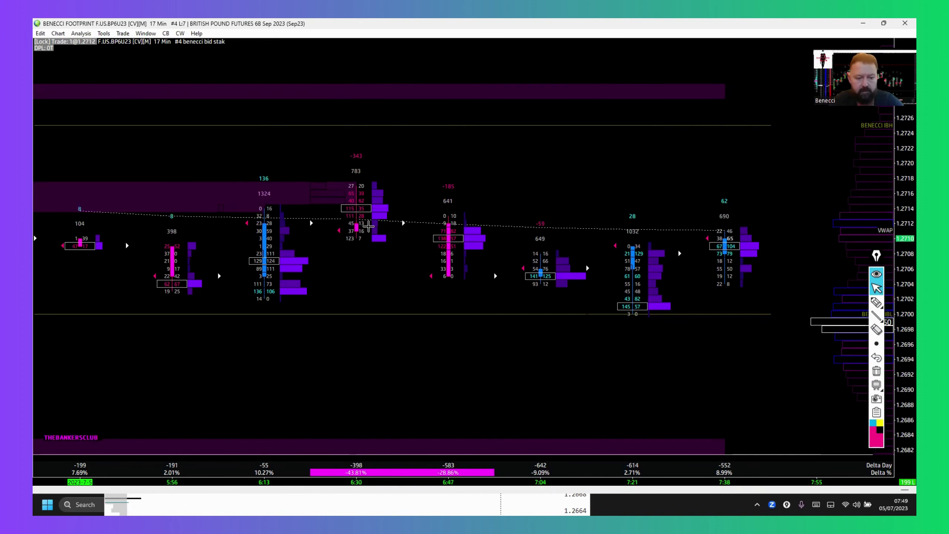
Step: Switch the footprint to 2-minute bars and scroll back to the 6:20 bars
{"action": "key", "text": "Return"}
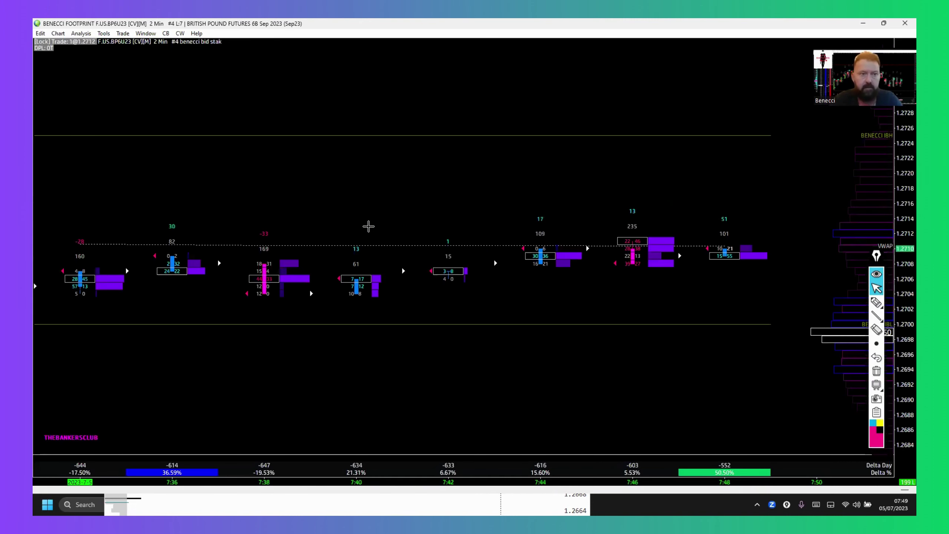
{"action": "scroll", "coordinate": [368, 226], "scroll_direction": "up", "scroll_amount": 10}
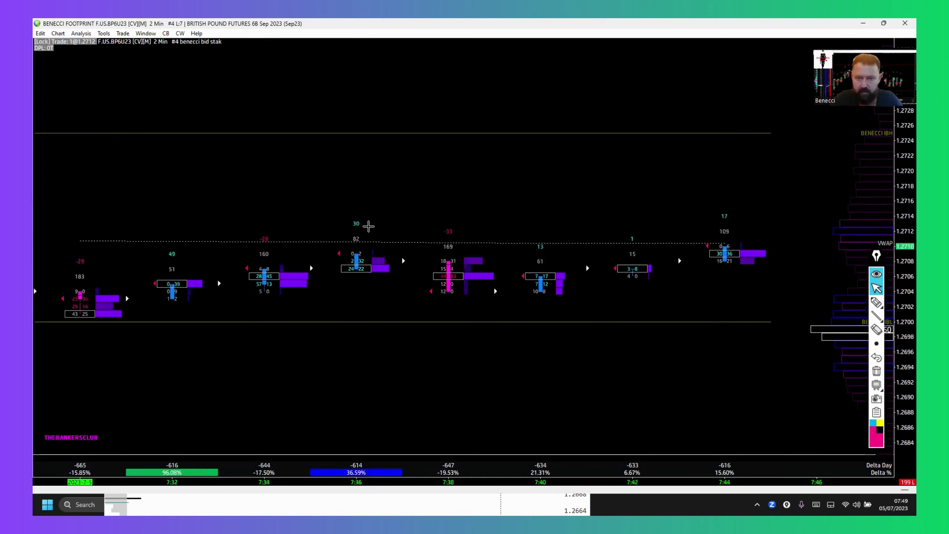
{"action": "scroll", "coordinate": [368, 226], "scroll_direction": "up", "scroll_amount": 1}
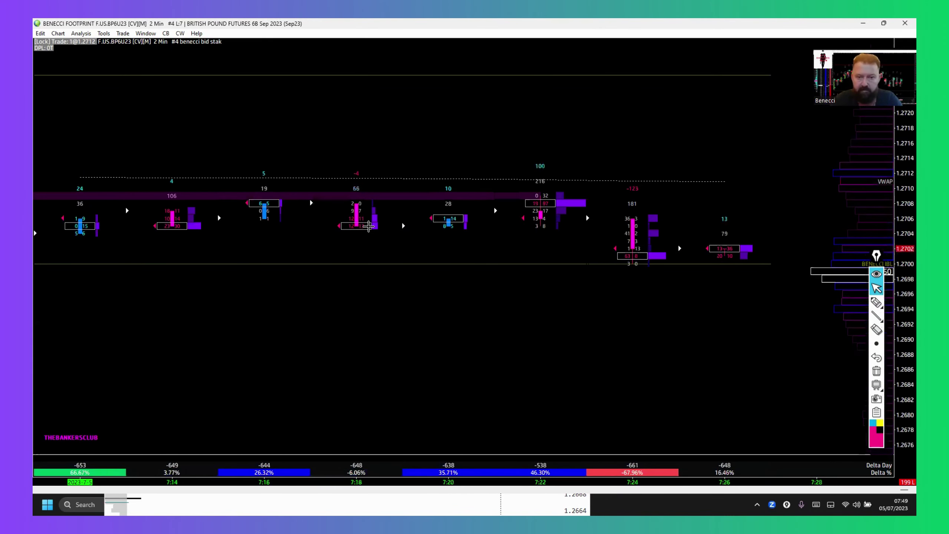
{"action": "scroll", "coordinate": [368, 225], "scroll_direction": "up", "scroll_amount": 11}
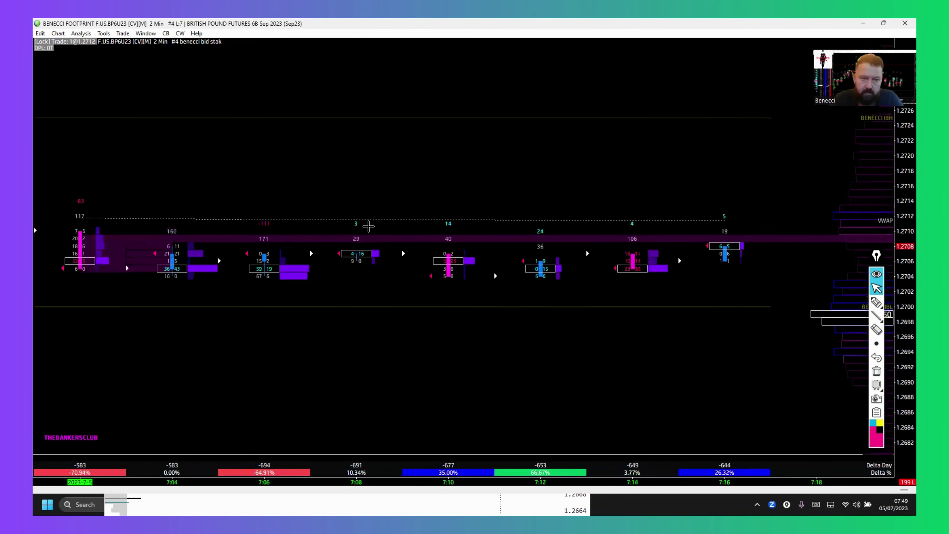
{"action": "scroll", "coordinate": [368, 226], "scroll_direction": "up", "scroll_amount": 12}
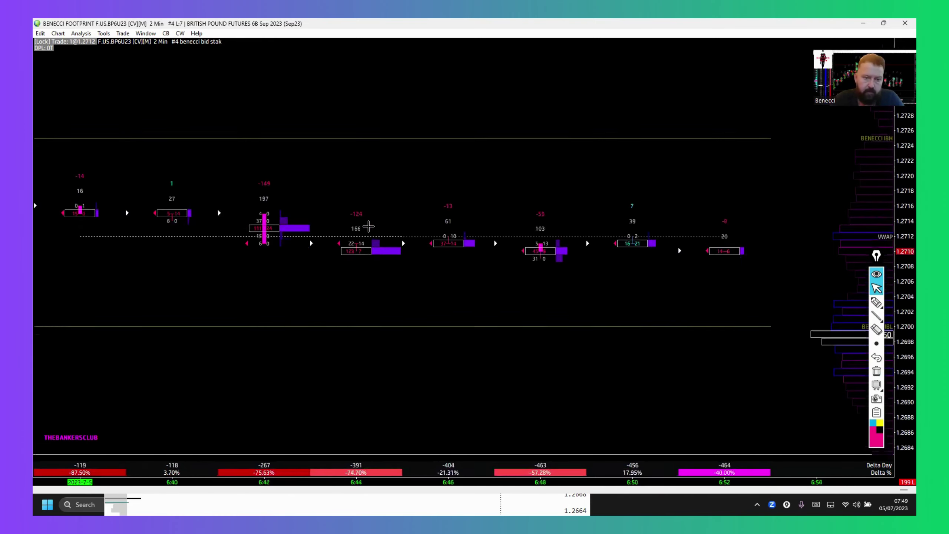
{"action": "scroll", "coordinate": [369, 226], "scroll_direction": "up", "scroll_amount": 4}
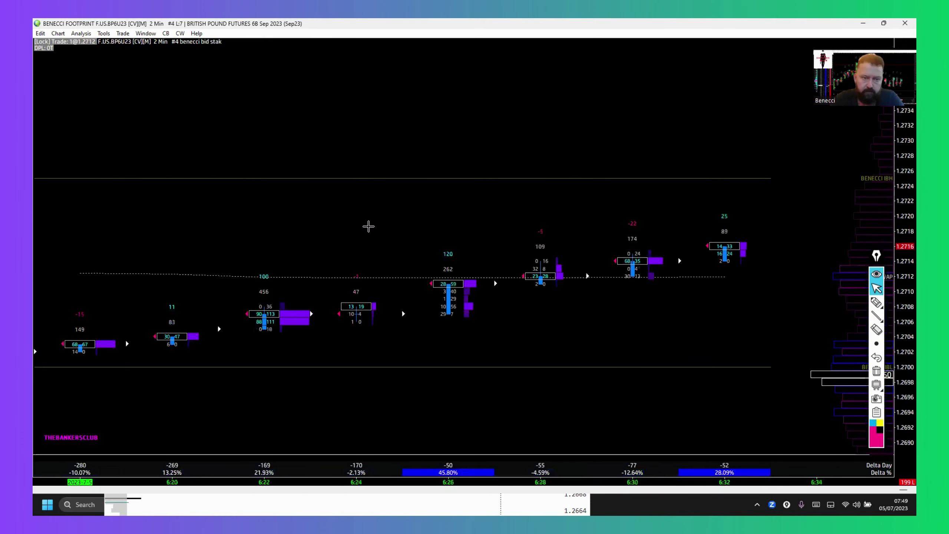
{"action": "scroll", "coordinate": [531, 313], "scroll_direction": "down", "scroll_amount": 4}
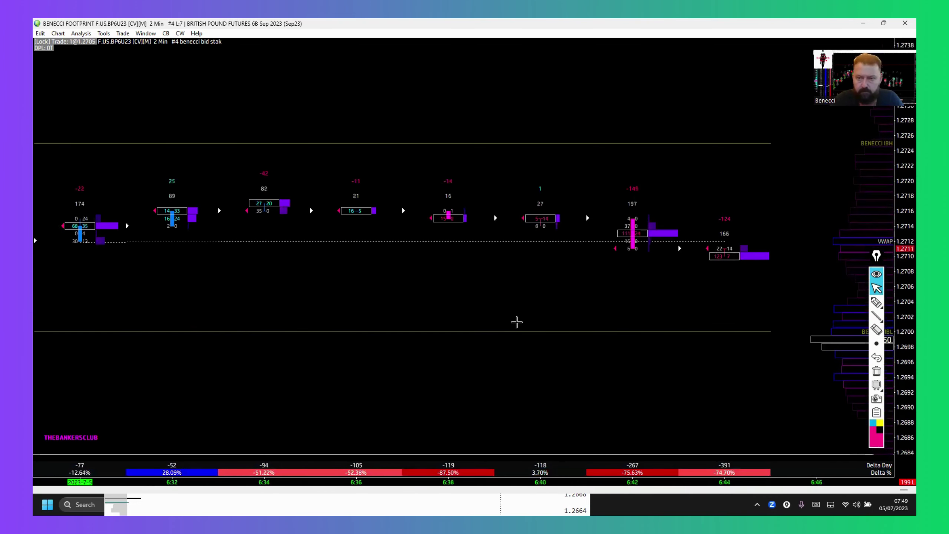
{"action": "scroll", "coordinate": [517, 321], "scroll_direction": "up", "scroll_amount": 6}
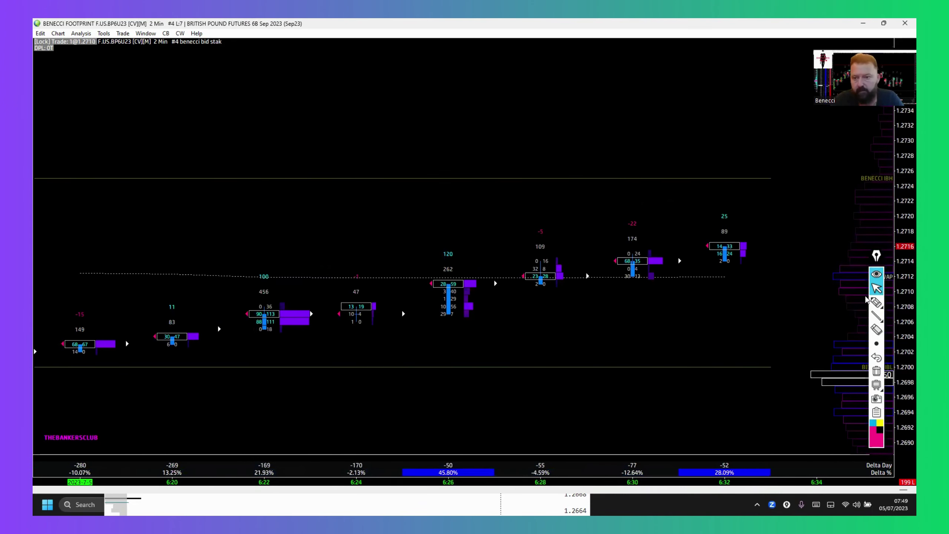
Step: Loop the 6:22–6:26 rally and draw a level above 6:28–6:30, then erase both marks
{"action": "left_click", "coordinate": [877, 302]}
{"action": "left_click_drag", "start_coordinate": [261, 351], "coordinate": [423, 329]}
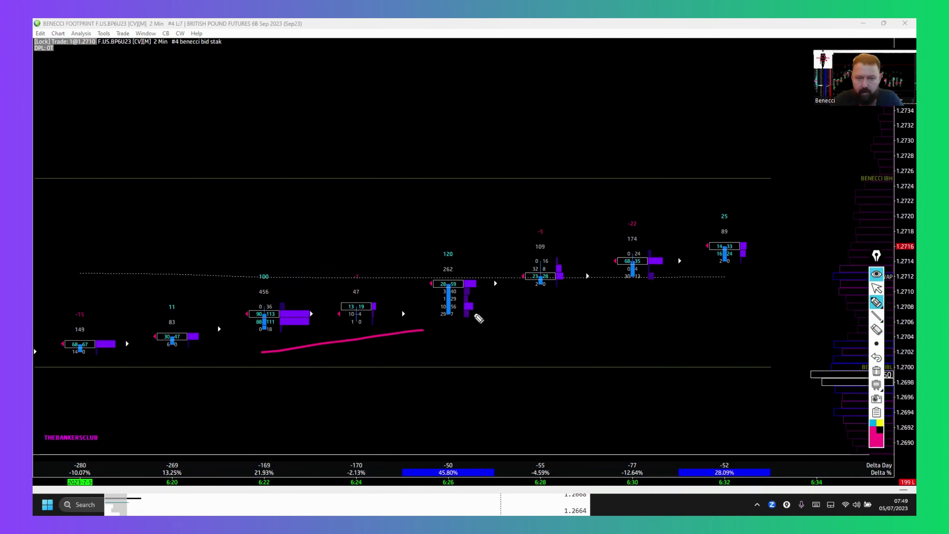
{"action": "mouse_move", "coordinate": [478, 318]}
{"action": "left_mouse_down"}
{"action": "mouse_move", "coordinate": [402, 239]}
{"action": "mouse_move", "coordinate": [248, 350]}
{"action": "left_mouse_up"}
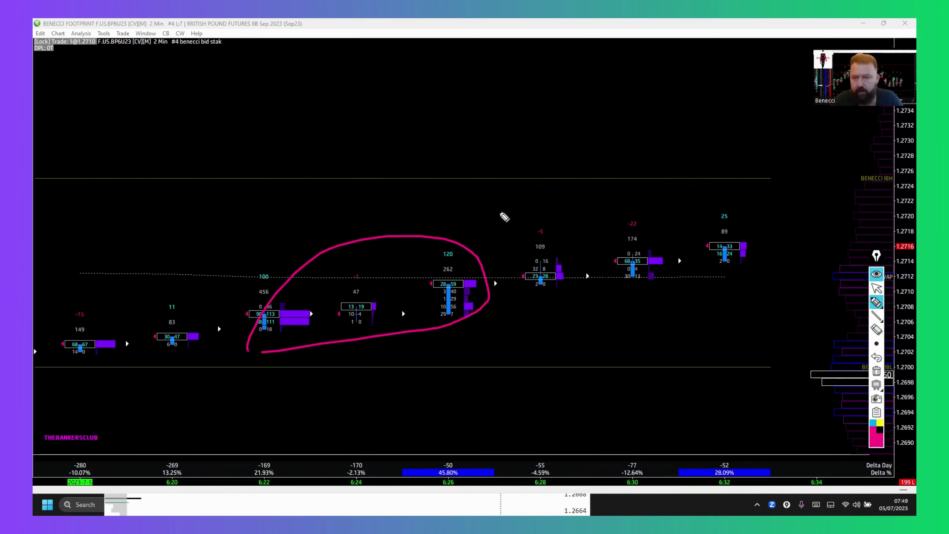
{"action": "left_click_drag", "start_coordinate": [499, 213], "coordinate": [674, 215]}
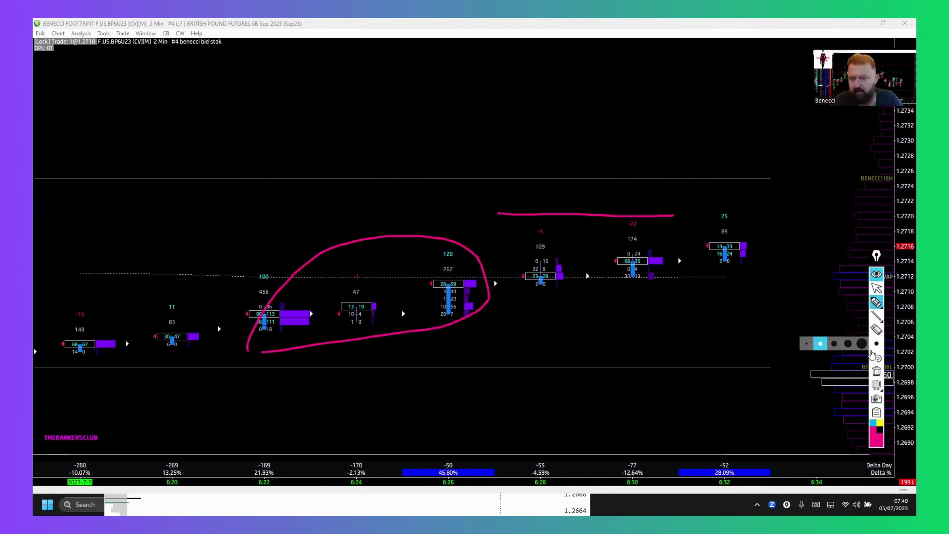
{"action": "left_click", "coordinate": [876, 371]}
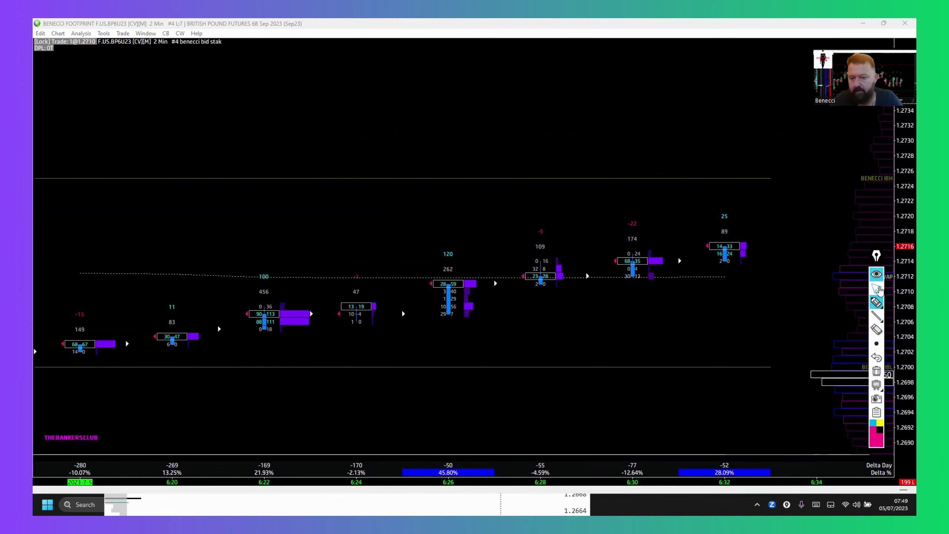
{"action": "left_click", "coordinate": [878, 288]}
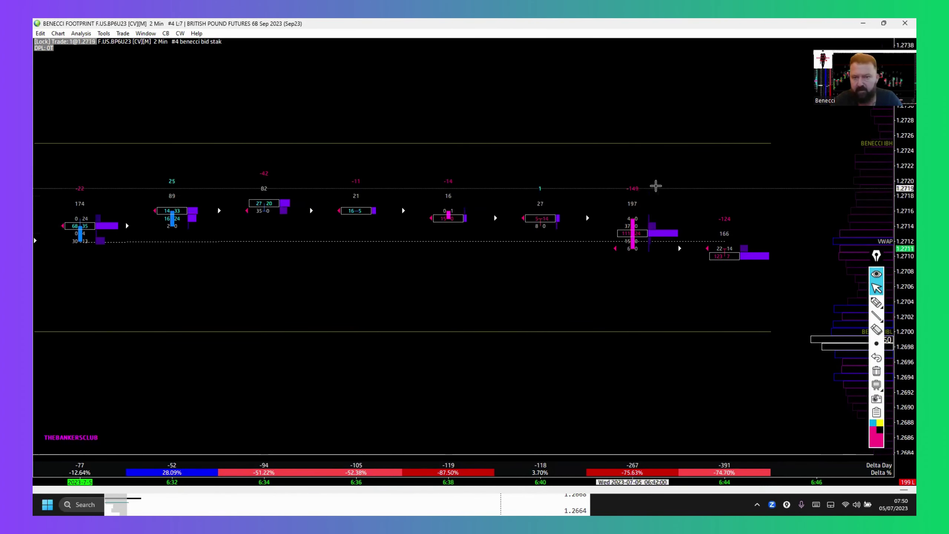
Step: Circle the -149 delta on the 6:42 bar and -124 on 6:44, then delete both circles
{"action": "left_click", "coordinate": [876, 302]}
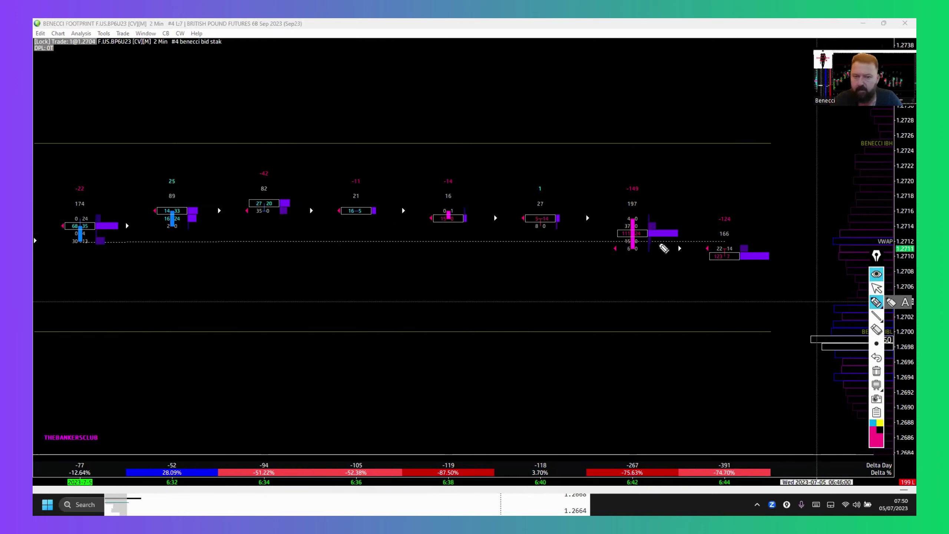
{"action": "mouse_move", "coordinate": [616, 215]}
{"action": "left_mouse_down"}
{"action": "mouse_move", "coordinate": [661, 212]}
{"action": "mouse_move", "coordinate": [611, 205]}
{"action": "left_mouse_up"}
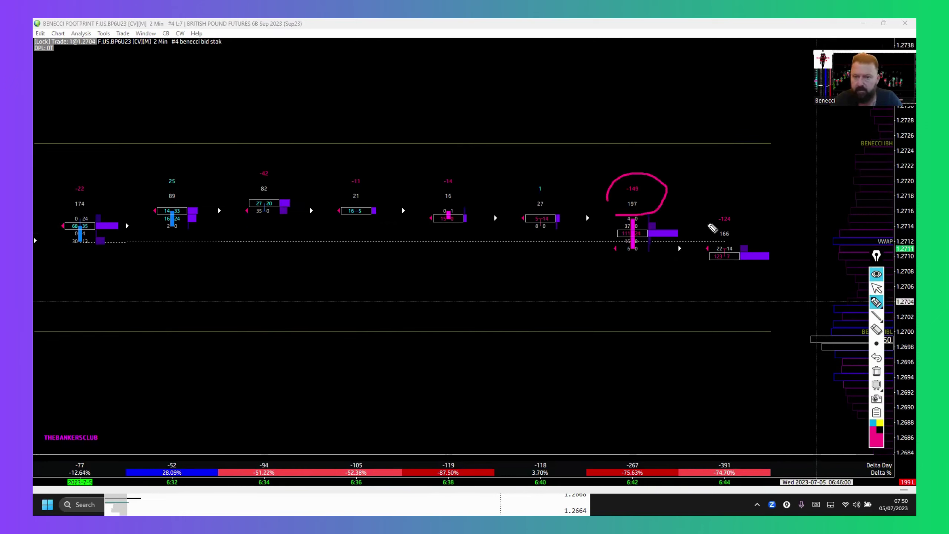
{"action": "mouse_move", "coordinate": [709, 226]}
{"action": "left_mouse_down"}
{"action": "mouse_move", "coordinate": [740, 244]}
{"action": "mouse_move", "coordinate": [671, 229]}
{"action": "left_mouse_up"}
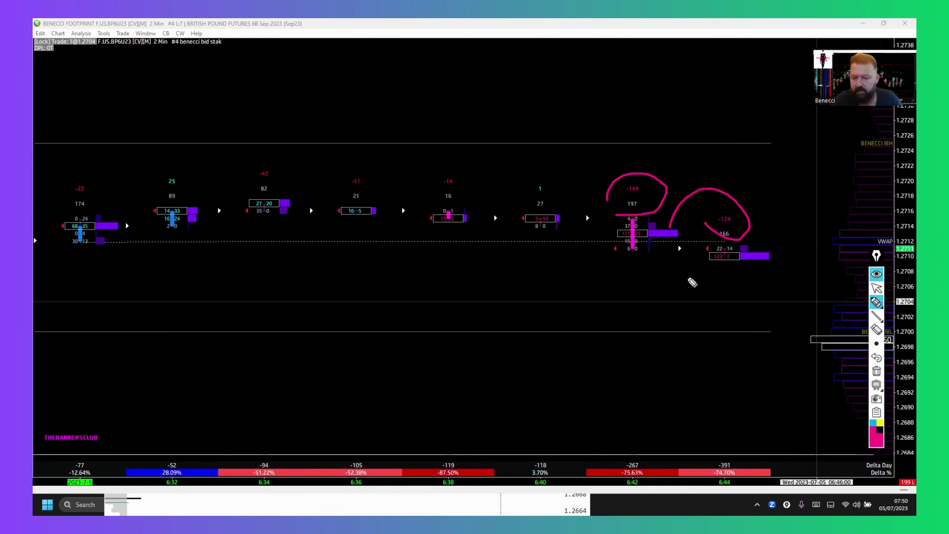
{"action": "left_click", "coordinate": [876, 289]}
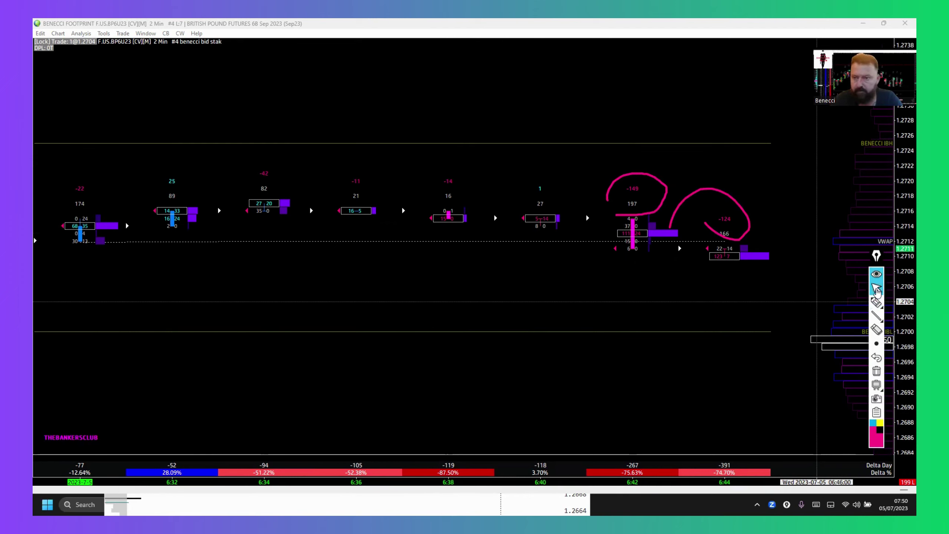
{"action": "left_click", "coordinate": [876, 370]}
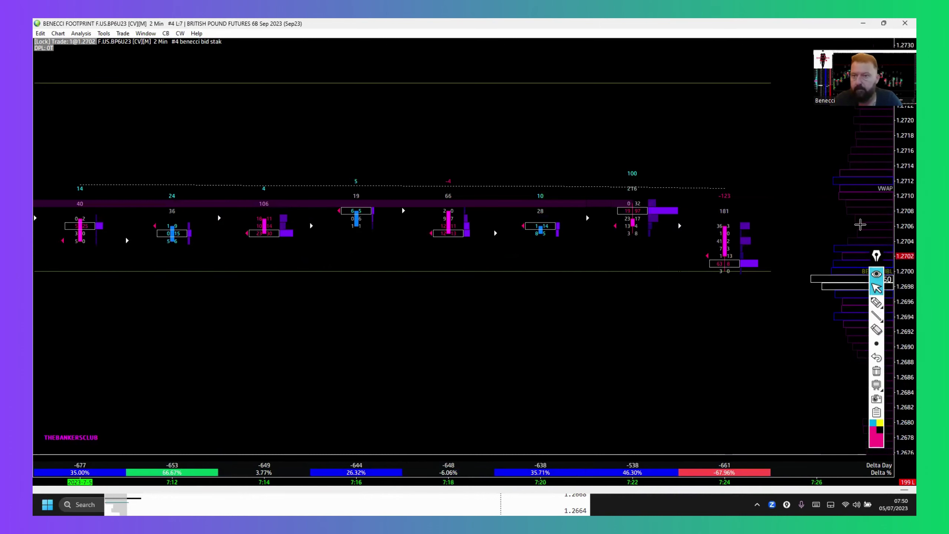
Step: Minimize the footprint chart and outline the yellow block on the lower TPO chart
{"action": "left_click", "coordinate": [866, 23]}
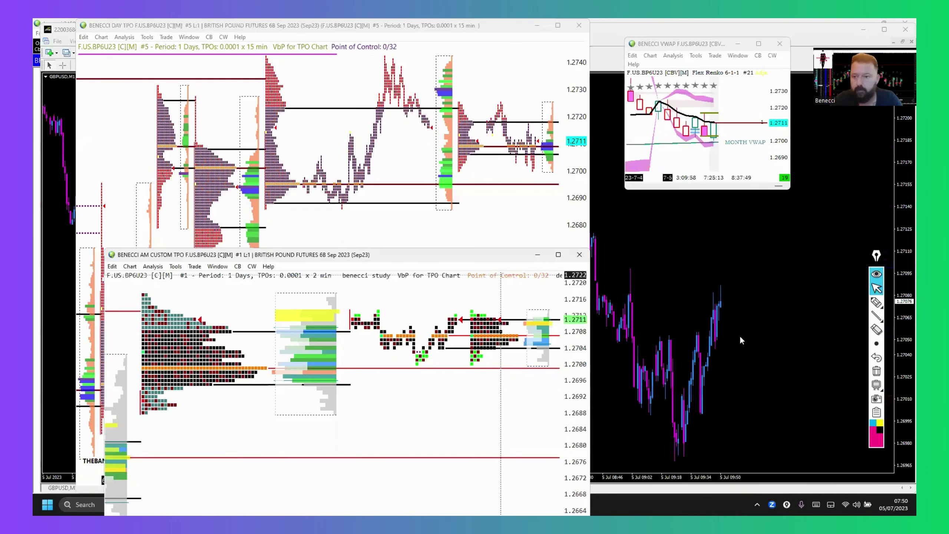
{"action": "left_click", "coordinate": [876, 302]}
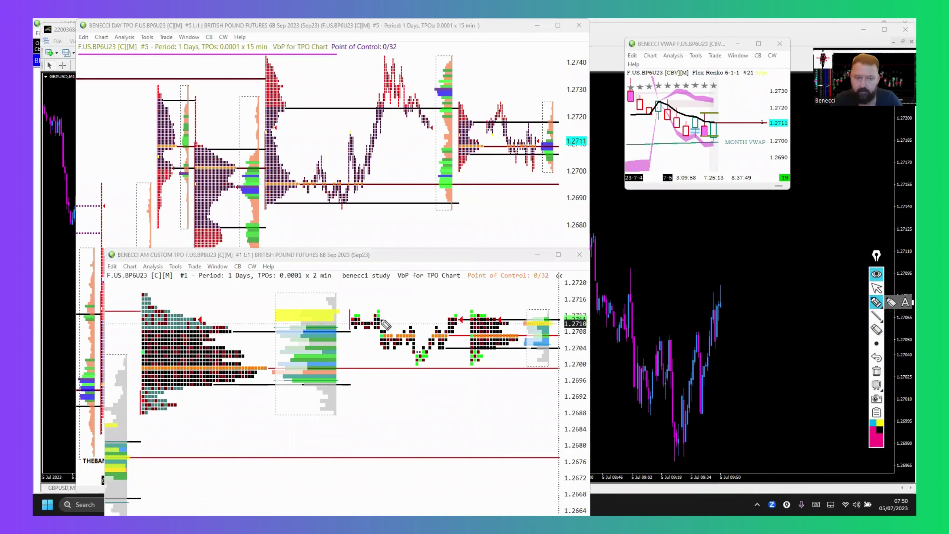
{"action": "mouse_move", "coordinate": [353, 317]}
{"action": "left_mouse_down"}
{"action": "mouse_move", "coordinate": [345, 310]}
{"action": "mouse_move", "coordinate": [338, 319]}
{"action": "mouse_move", "coordinate": [357, 309]}
{"action": "mouse_move", "coordinate": [342, 303]}
{"action": "left_mouse_up"}
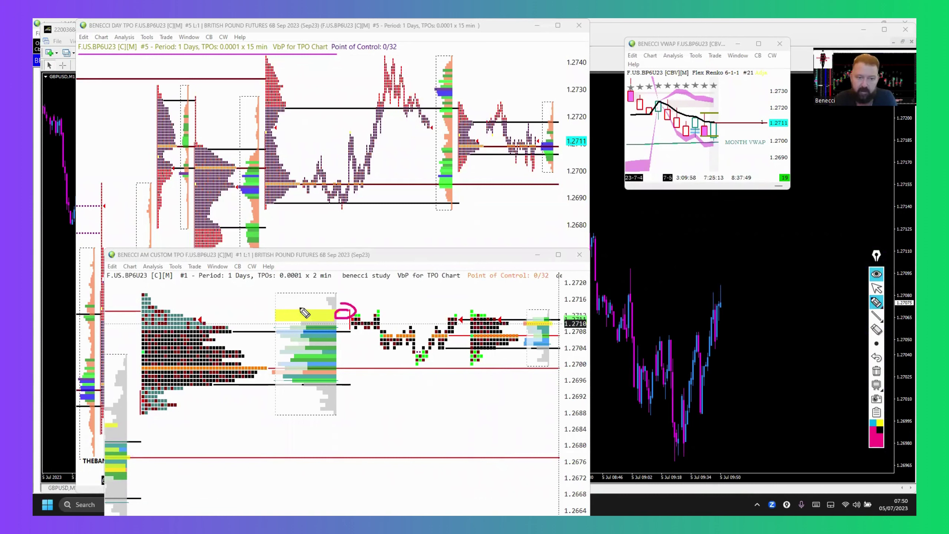
{"action": "mouse_move", "coordinate": [273, 312]}
{"action": "left_mouse_down"}
{"action": "mouse_move", "coordinate": [343, 320]}
{"action": "mouse_move", "coordinate": [344, 308]}
{"action": "mouse_move", "coordinate": [277, 312]}
{"action": "mouse_move", "coordinate": [319, 314]}
{"action": "left_mouse_up"}
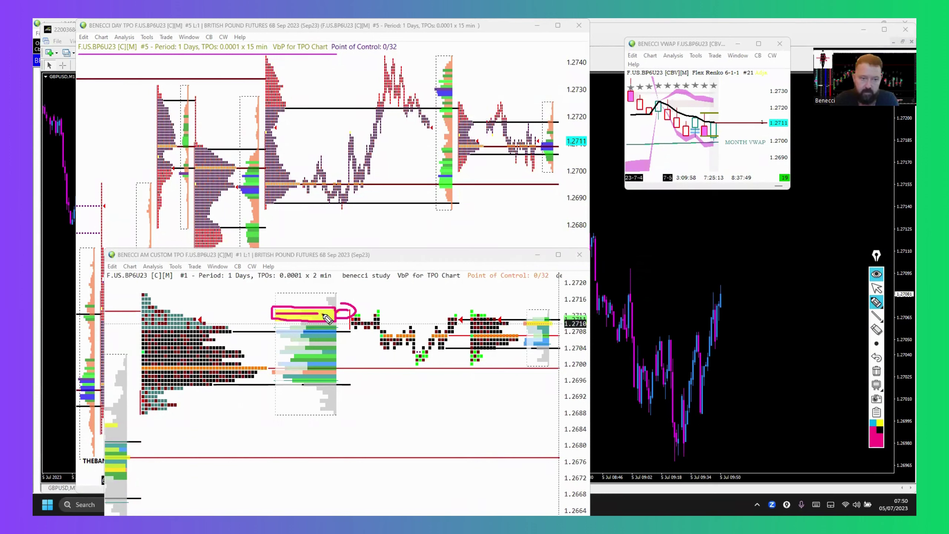
{"action": "mouse_move", "coordinate": [327, 318]}
{"action": "left_mouse_down"}
{"action": "mouse_move", "coordinate": [289, 317]}
{"action": "mouse_move", "coordinate": [338, 317]}
{"action": "left_mouse_up"}
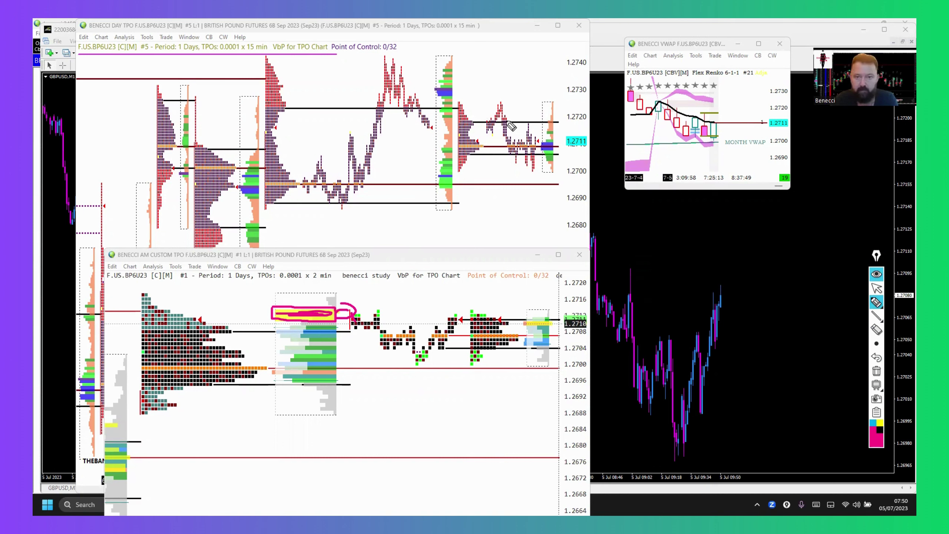
Step: Circle 1.2720 on the upper TPO and the VWAP candles, trace the red line, then clear all marks
{"action": "left_click_drag", "start_coordinate": [513, 123], "coordinate": [496, 121]}
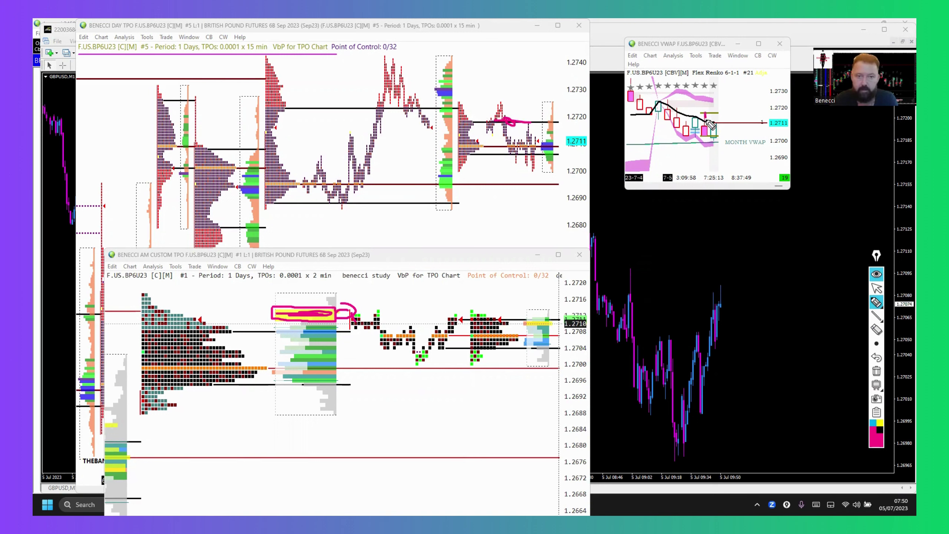
{"action": "left_click_drag", "start_coordinate": [711, 126], "coordinate": [715, 94]}
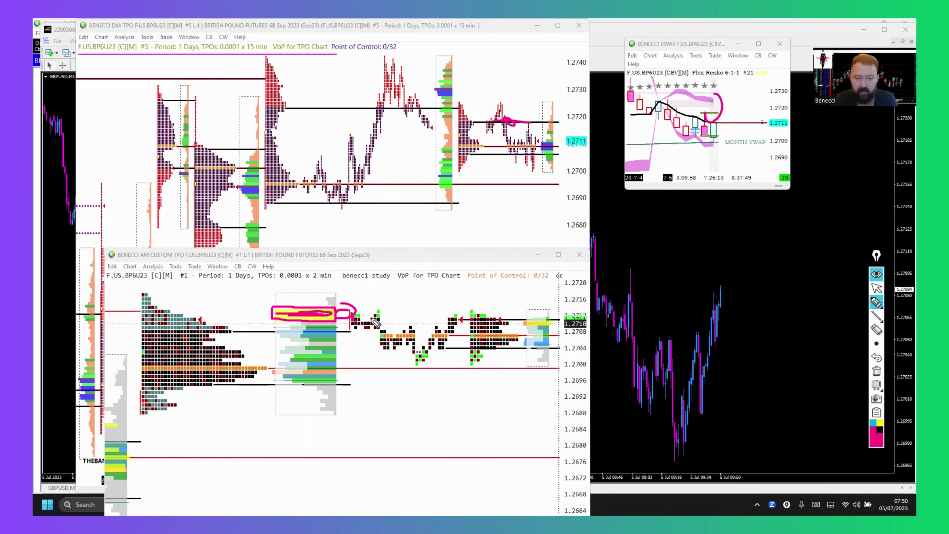
{"action": "mouse_move", "coordinate": [260, 368]}
{"action": "left_mouse_down"}
{"action": "mouse_move", "coordinate": [420, 372]}
{"action": "mouse_move", "coordinate": [408, 361]}
{"action": "mouse_move", "coordinate": [322, 370]}
{"action": "left_mouse_up"}
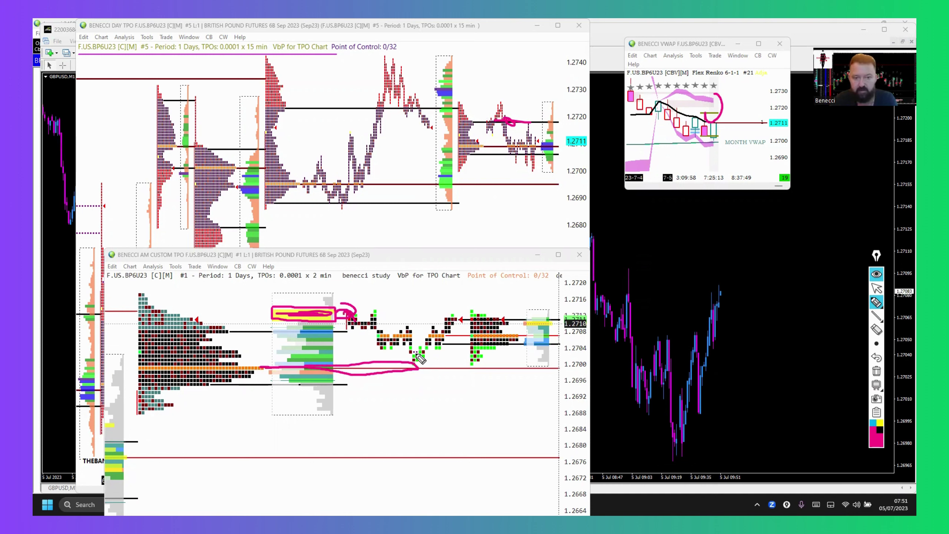
{"action": "mouse_move", "coordinate": [420, 359]}
{"action": "left_mouse_down"}
{"action": "mouse_move", "coordinate": [426, 368]}
{"action": "mouse_move", "coordinate": [406, 359]}
{"action": "mouse_move", "coordinate": [418, 371]}
{"action": "mouse_move", "coordinate": [421, 360]}
{"action": "left_mouse_up"}
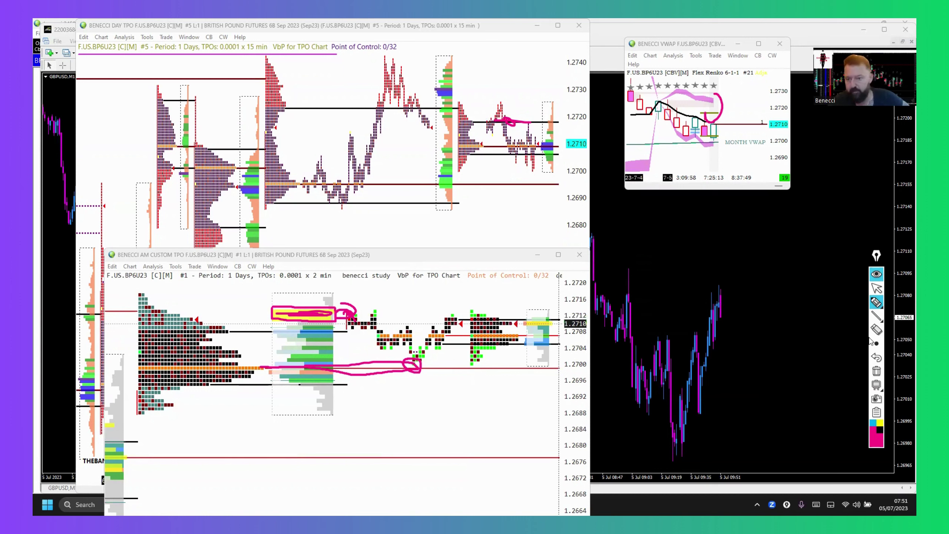
{"action": "left_click", "coordinate": [876, 370]}
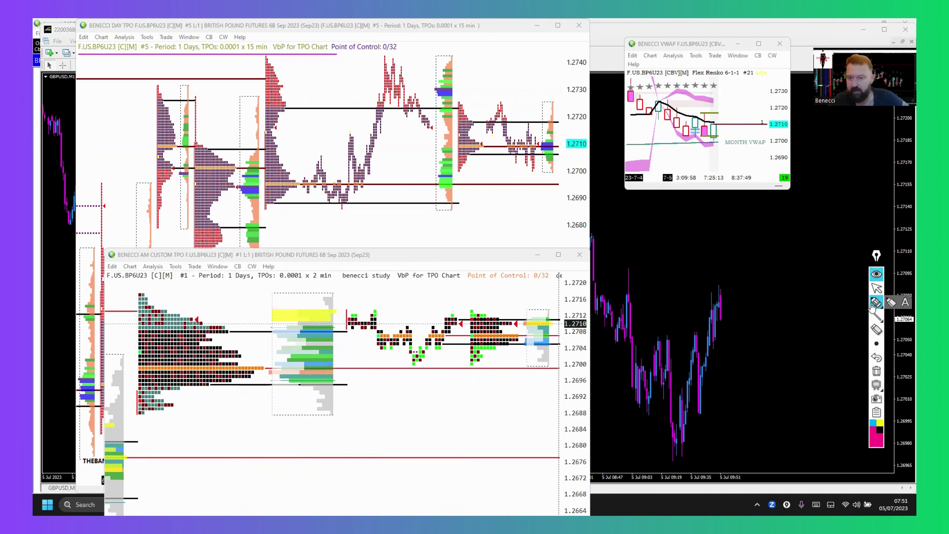
{"action": "left_click", "coordinate": [875, 291]}
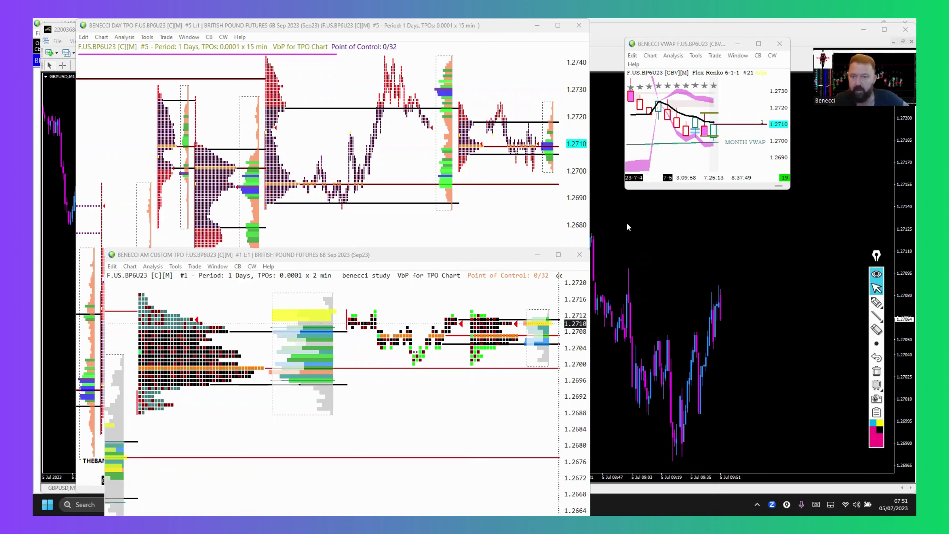